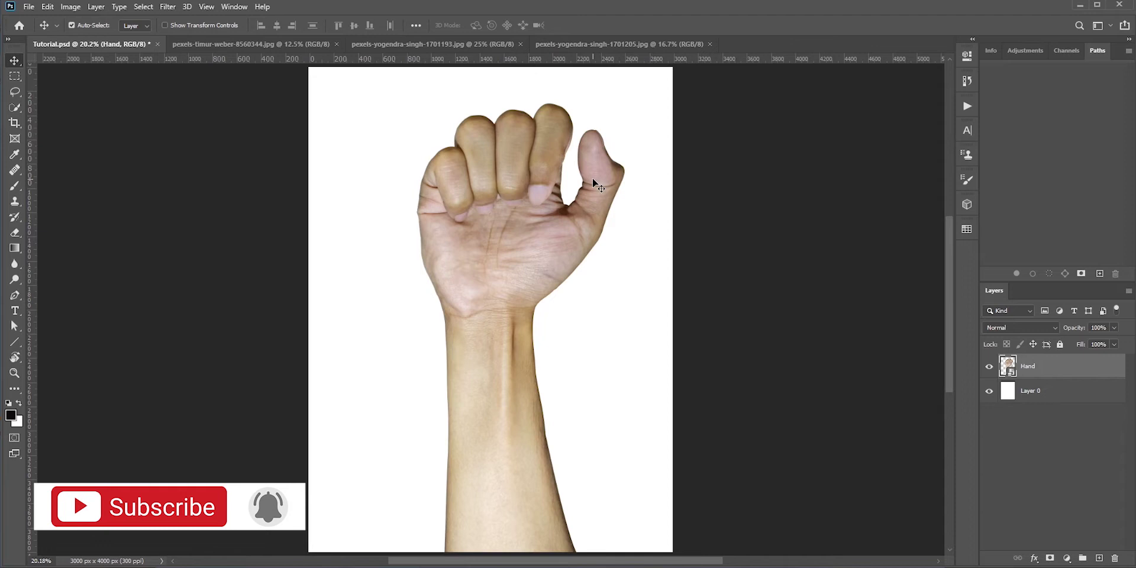
# - Look through the three source photos for the head and legs, and activate the Pen tool
pyautogui.click(258, 45)
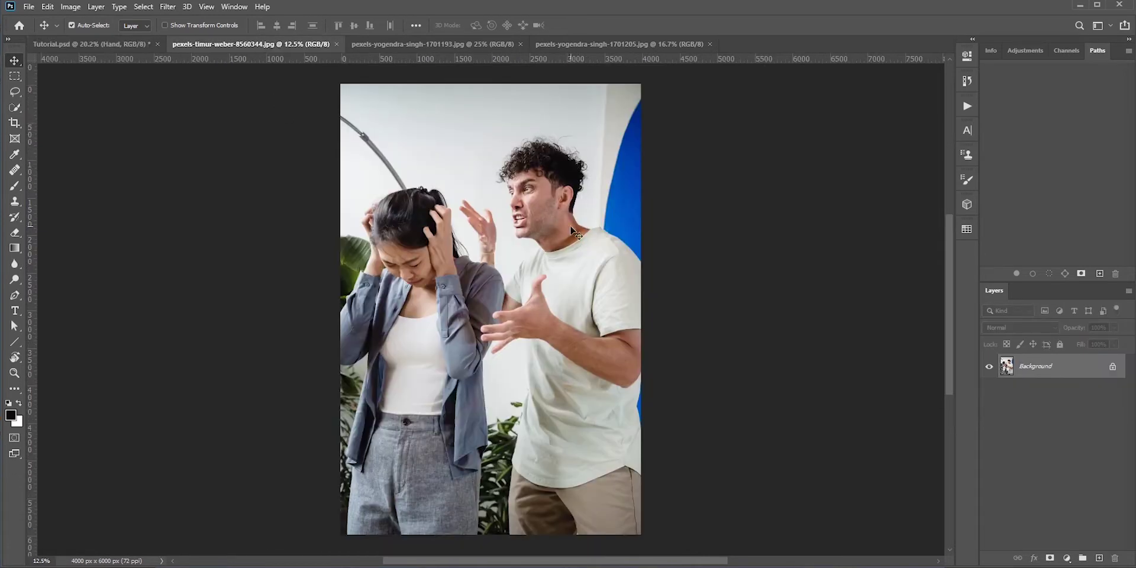
pyautogui.click(459, 46)
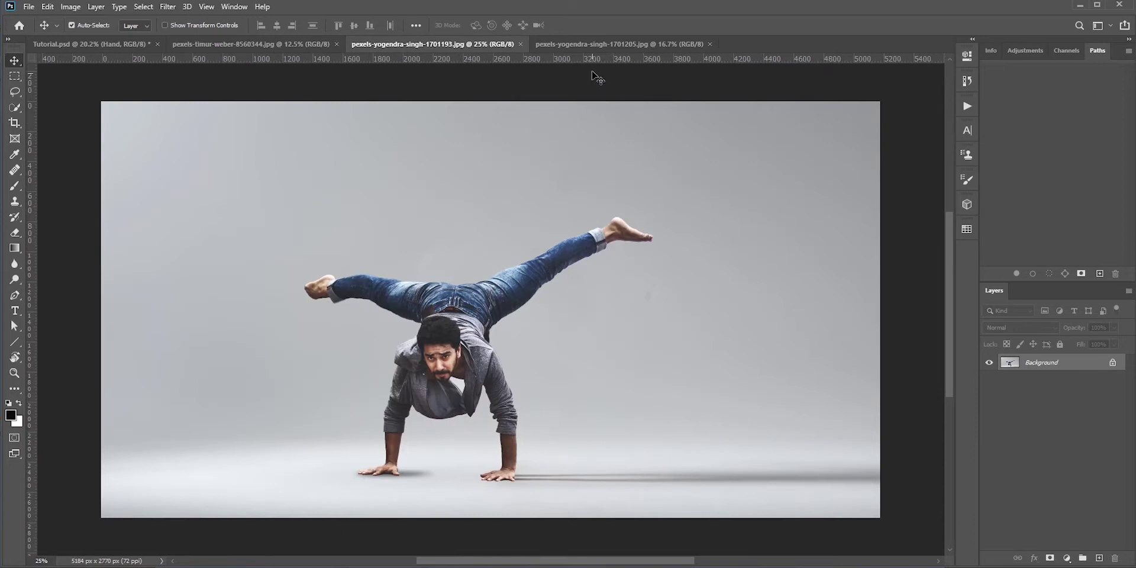
pyautogui.click(590, 44)
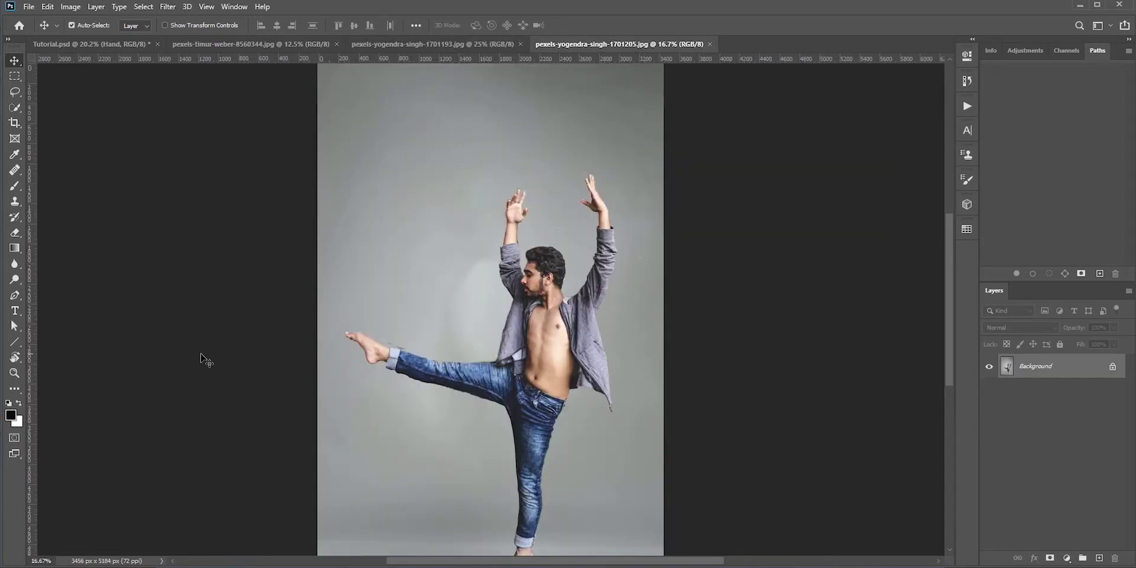
pyautogui.click(15, 294)
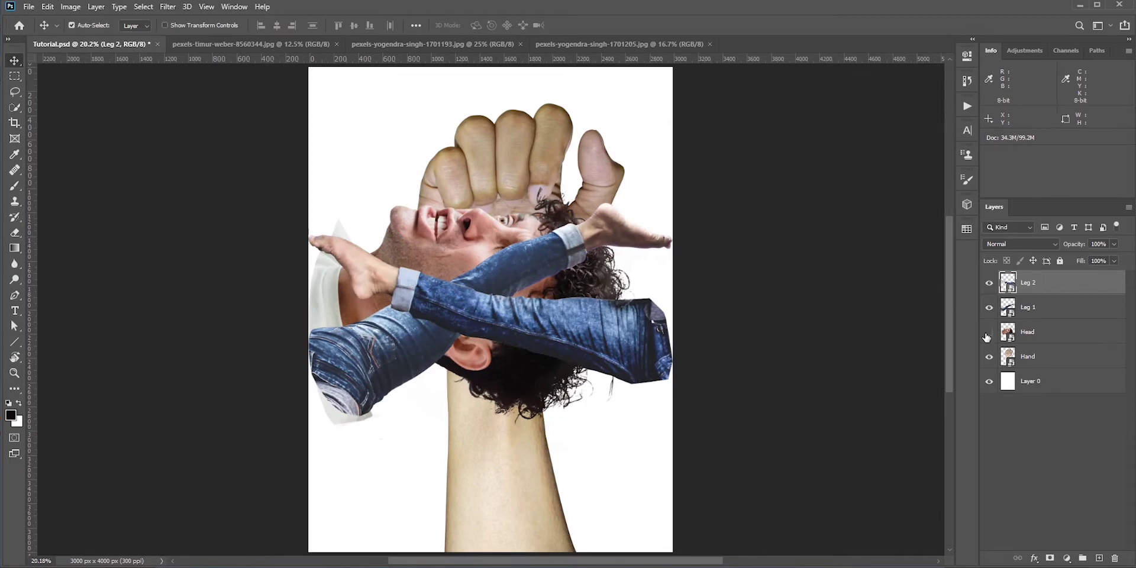
# - Hide the Head layer and move the Leg 2 and Leg 1 layers apart on the canvas
pyautogui.click(989, 333)
pyautogui.moveTo(527, 316); pyautogui.dragTo(501, 231)
pyautogui.moveTo(364, 356); pyautogui.dragTo(394, 434)
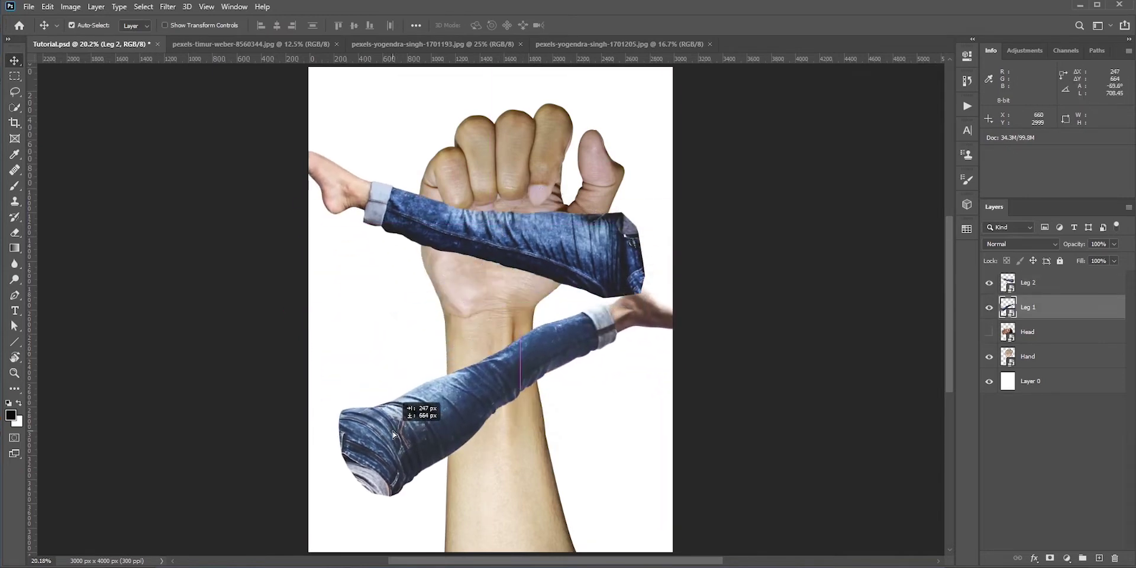
# - Scale the Leg 2 layer down to about 10.2% and place it beside the little finger
pyautogui.click(524, 250)
pyautogui.hotkey('ctrl', 't')
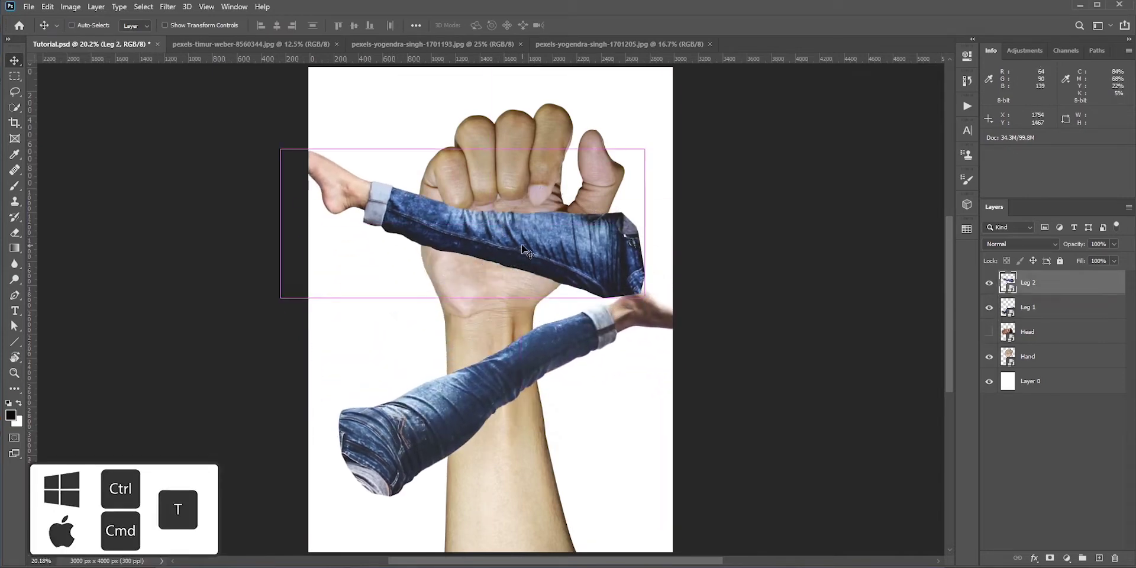
pyautogui.moveTo(279, 148); pyautogui.dragTo(396, 196)
pyautogui.moveTo(498, 237); pyautogui.dragTo(419, 196)
pyautogui.moveTo(314, 152); pyautogui.dragTo(337, 162)
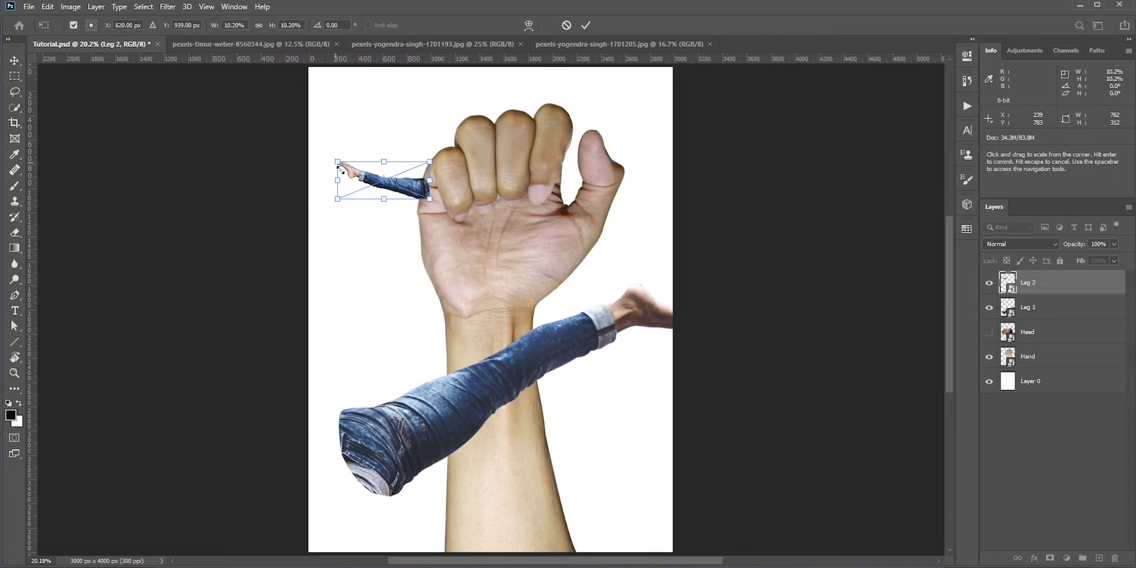
pyautogui.moveTo(399, 189); pyautogui.dragTo(421, 190)
pyautogui.click(586, 25)
# - Scale Leg 1 to about 17.7%, rotate it to about -155.6° and place it just below Leg 2
pyautogui.click(471, 414)
pyautogui.hotkey('ctrl', 't')
pyautogui.moveTo(358, 272); pyautogui.dragTo(577, 478)
pyautogui.moveTo(398, 219); pyautogui.dragTo(462, 346)
pyautogui.moveTo(546, 399); pyautogui.dragTo(431, 209)
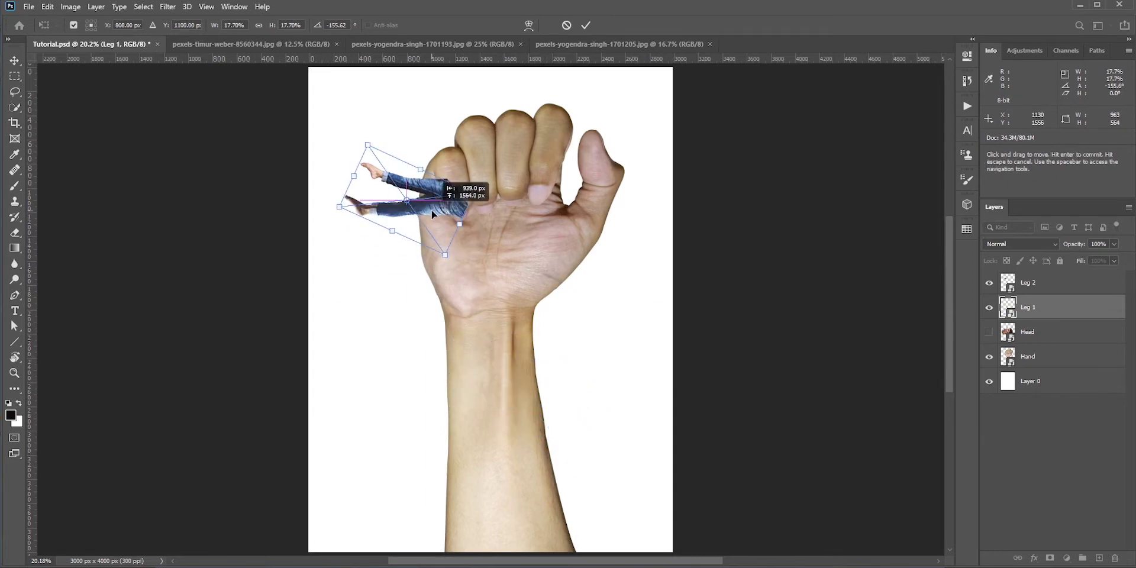
# - Shrink the Leg 1 layer further so its proportions match Leg 2 beside the little finger
pyautogui.scroll(10, 419, 194)
pyautogui.moveTo(476, 251); pyautogui.dragTo(507, 305)
pyautogui.scroll(-3, 497, 290)
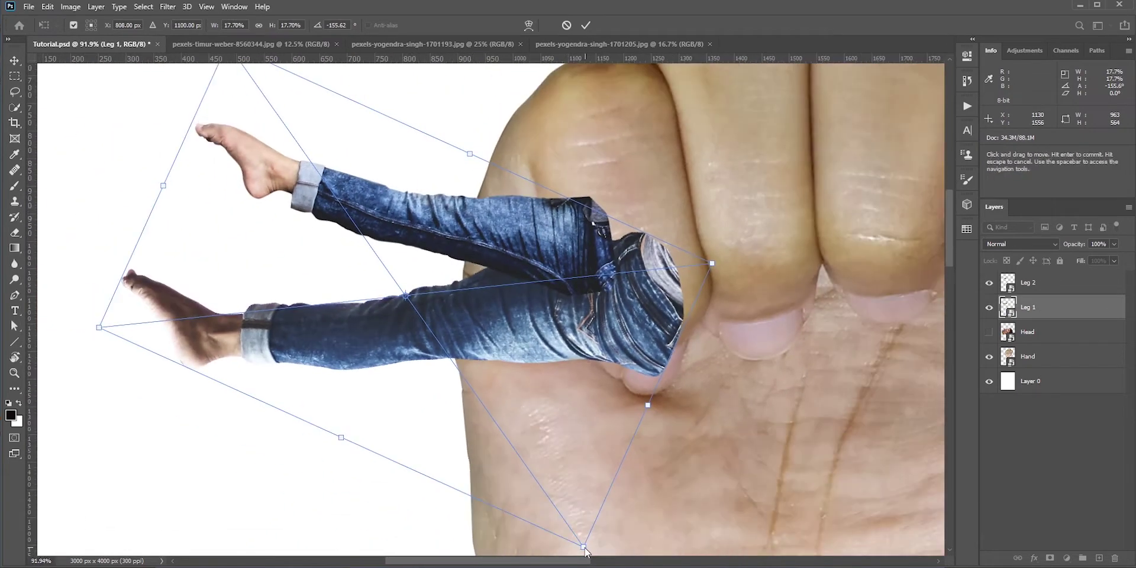
pyautogui.moveTo(583, 547); pyautogui.dragTo(568, 423)
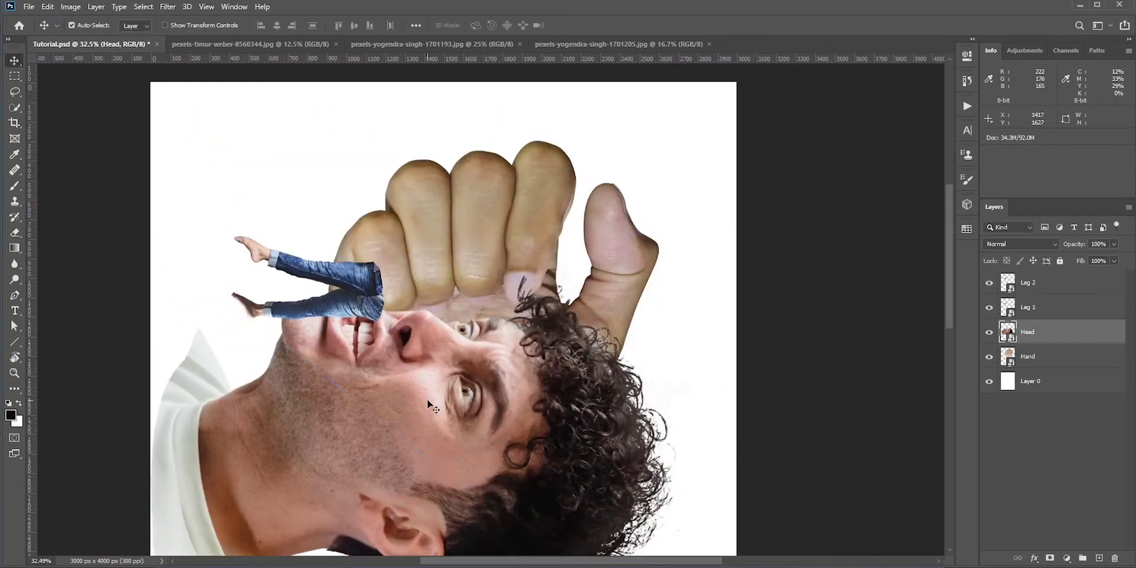
# - Scale the Head layer to about 12.4% and place it between the index finger and thumb
pyautogui.hotkey('ctrl', 't')
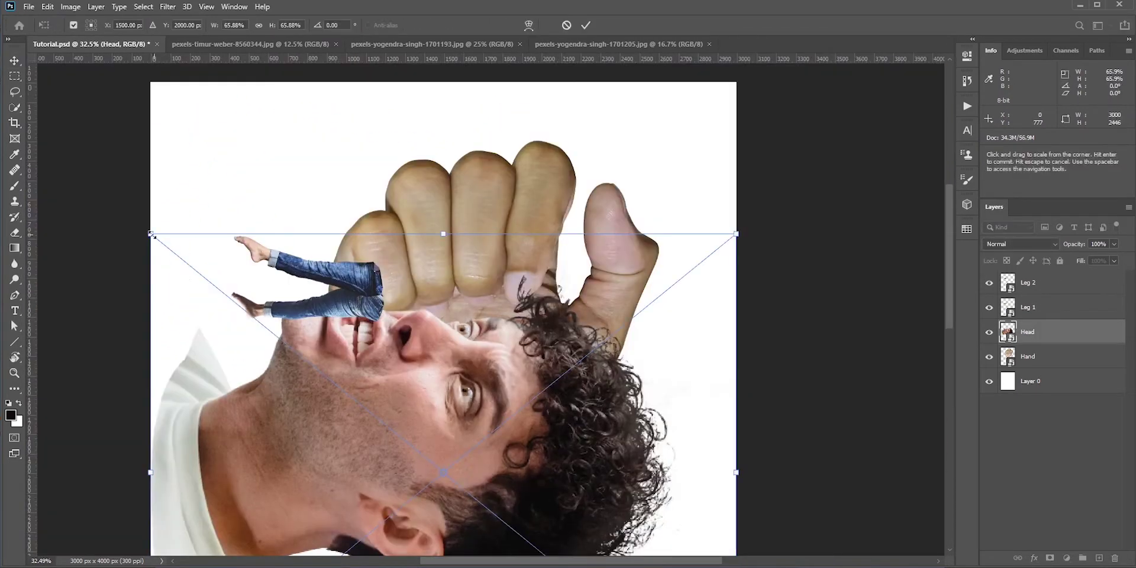
pyautogui.moveTo(152, 235); pyautogui.dragTo(390, 427)
pyautogui.moveTo(439, 459); pyautogui.dragTo(583, 244)
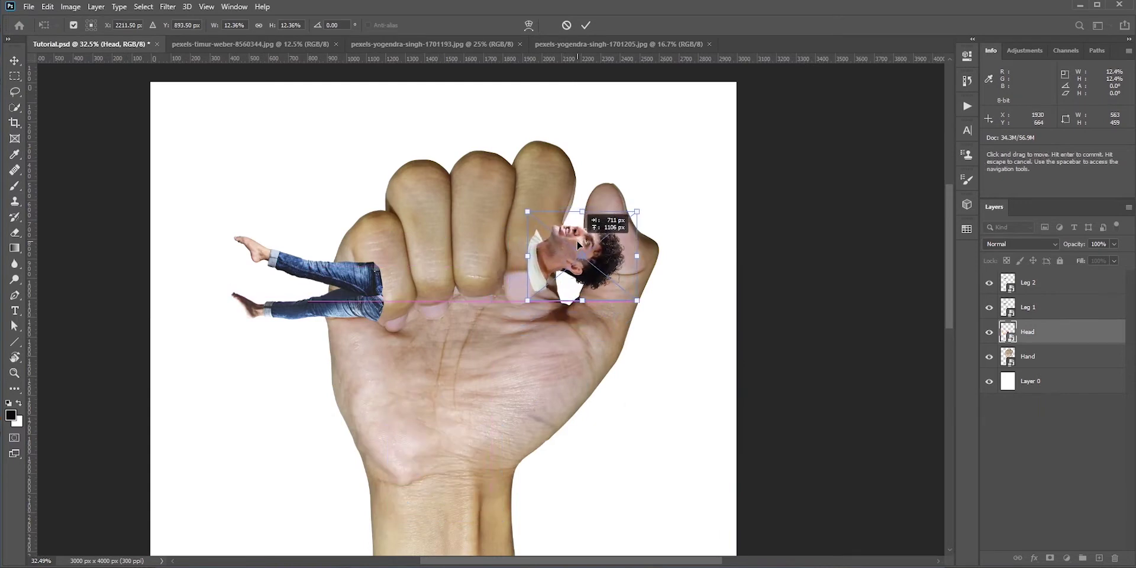
pyautogui.press('Return')
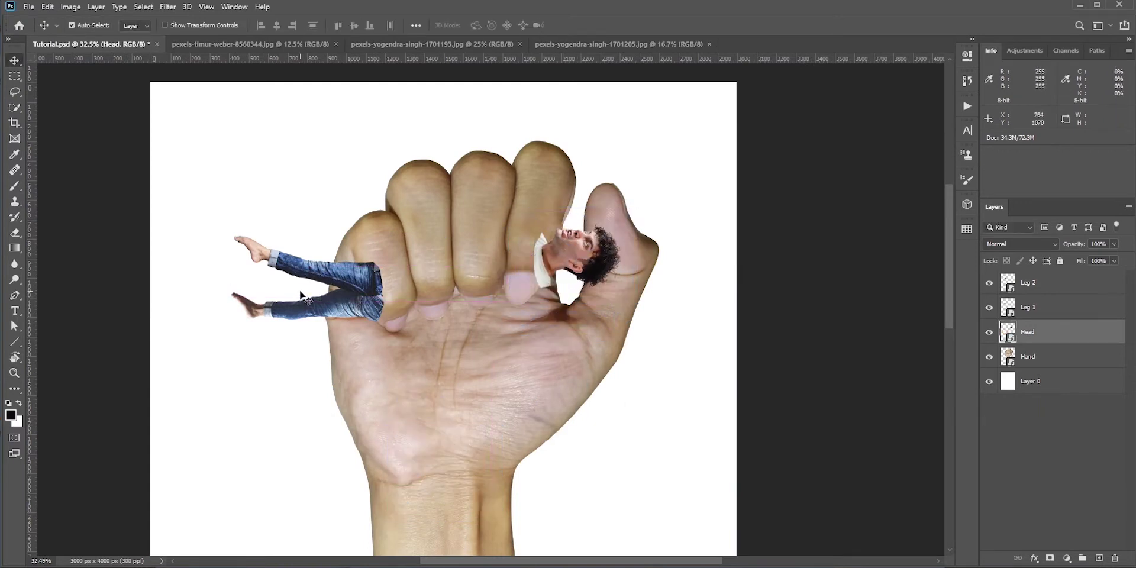
# - In the pexels-timur-weber-8560344.jpg photo, select the shouting man with Quick Selection and copy him to a new layer
pyautogui.click(232, 44)
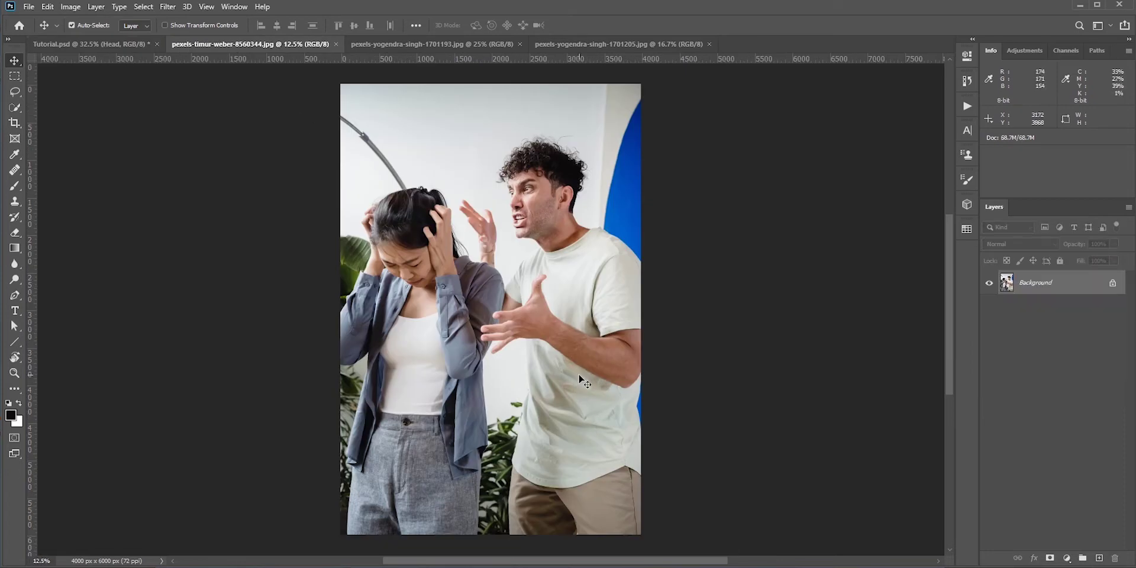
pyautogui.click(16, 111)
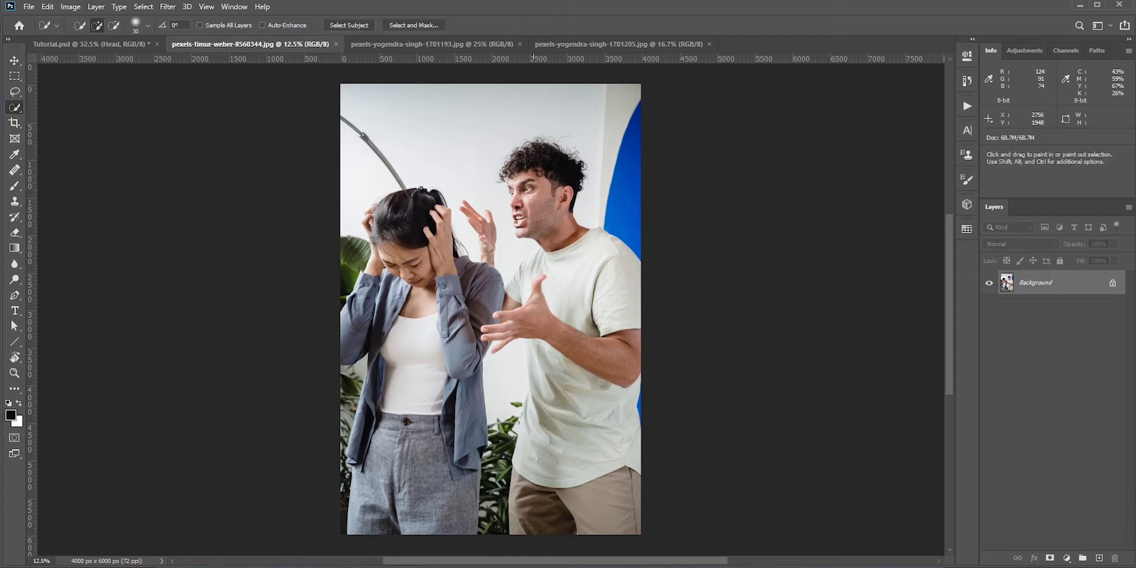
pyautogui.moveTo(543, 195); pyautogui.dragTo(529, 219)
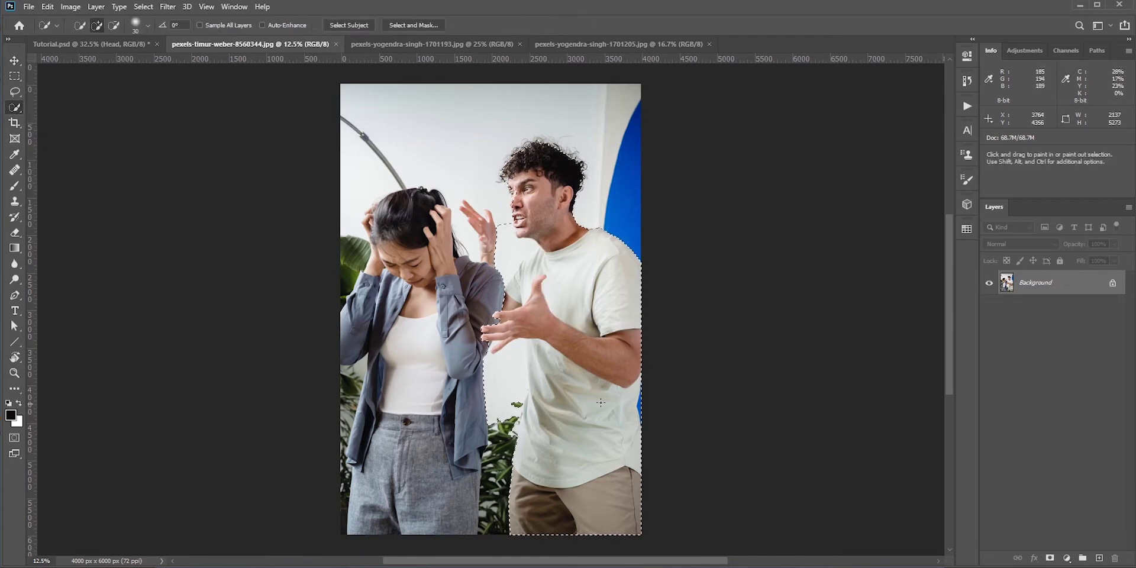
pyautogui.hotkey('ctrl', 'j')
# - Convert the copied man layer to a smart object and bring it into Tutorial.psd
pyautogui.rightClick(1065, 288)
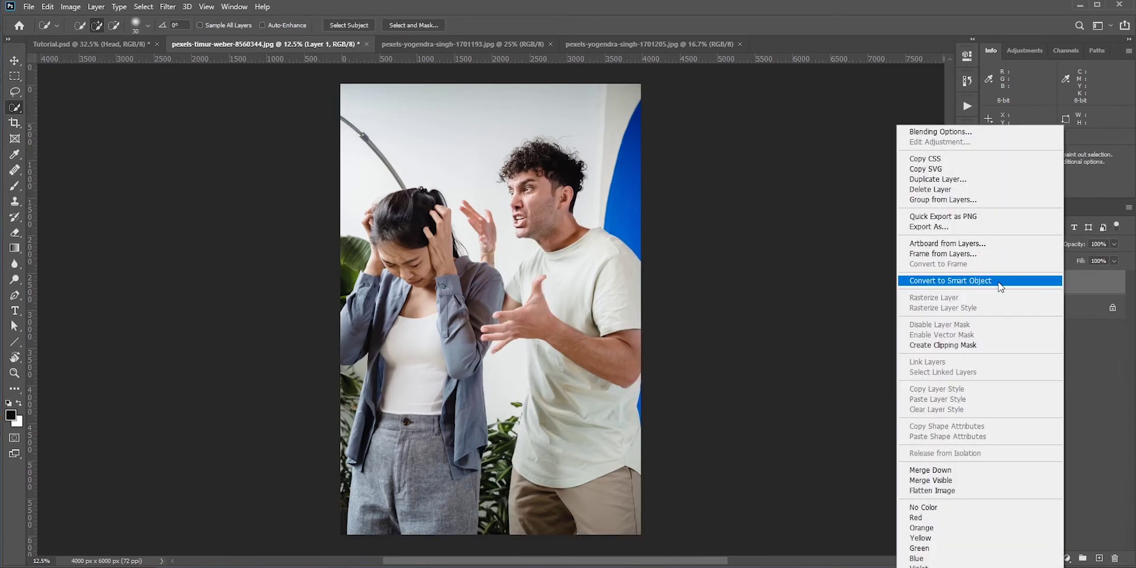
pyautogui.click(1001, 286)
pyautogui.moveTo(1008, 287); pyautogui.dragTo(520, 318)
# - Scale the imported man layer down and adjust its size and position over the hand
pyautogui.hotkey('ctrl', 't')
pyautogui.scroll(-10, 520, 318)
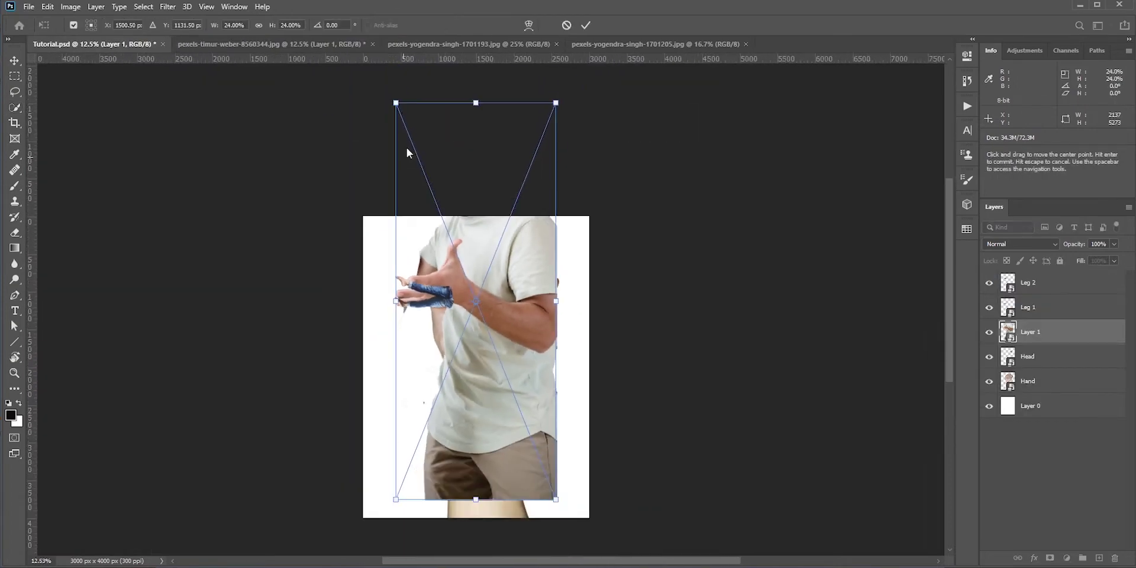
pyautogui.moveTo(395, 102); pyautogui.dragTo(454, 247)
pyautogui.click(586, 25)
pyautogui.scroll(7, 450, 300)
pyautogui.hotkey('ctrl', 't')
pyautogui.moveTo(478, 183); pyautogui.dragTo(616, 271)
pyautogui.scroll(4, 545, 321)
pyautogui.moveTo(637, 345); pyautogui.dragTo(627, 341)
pyautogui.moveTo(516, 326); pyautogui.dragTo(560, 282)
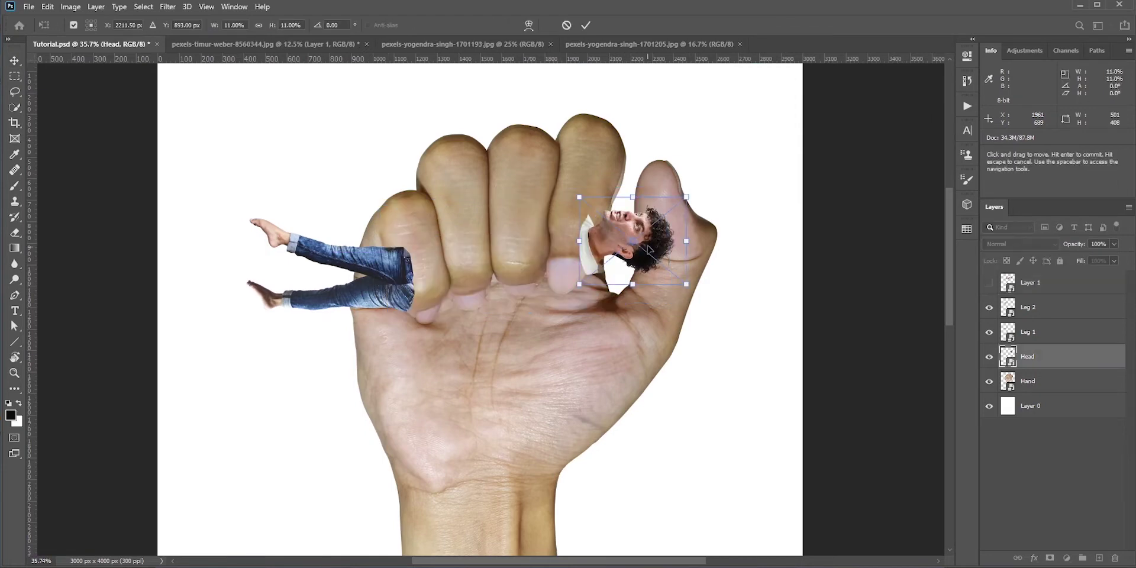
# - Reduce the Head layer to about 9.6% so it fits between the index finger and thumb
pyautogui.moveTo(575, 198); pyautogui.dragTo(583, 200)
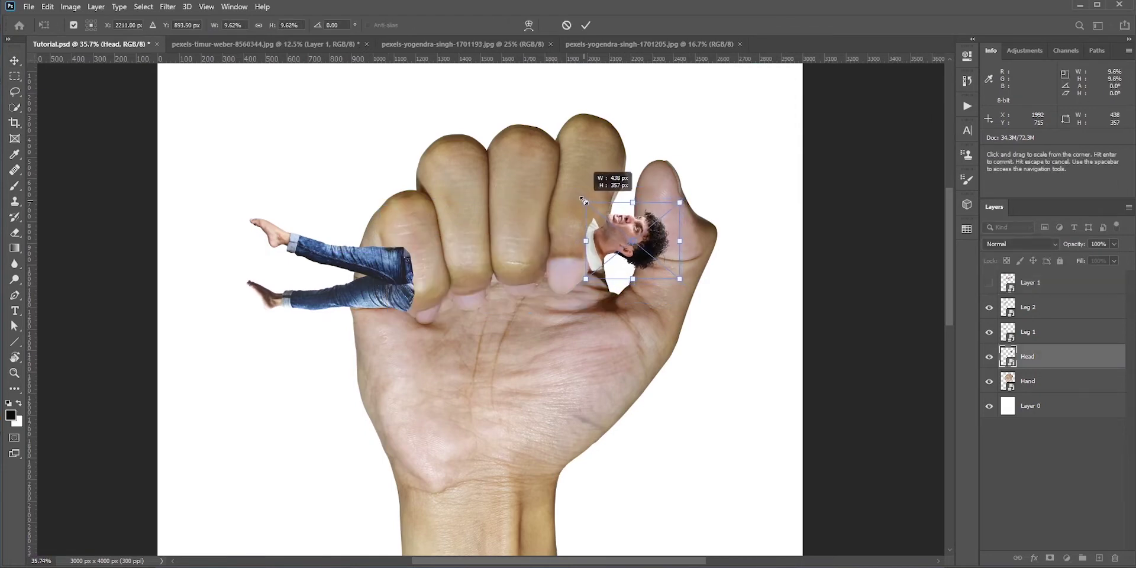
pyautogui.click(586, 24)
pyautogui.keyDown('alt'); pyautogui.scroll(1, 513, 296); pyautogui.keyUp('alt')
pyautogui.keyDown('alt'); pyautogui.scroll(2, 513, 296); pyautogui.keyUp('alt')
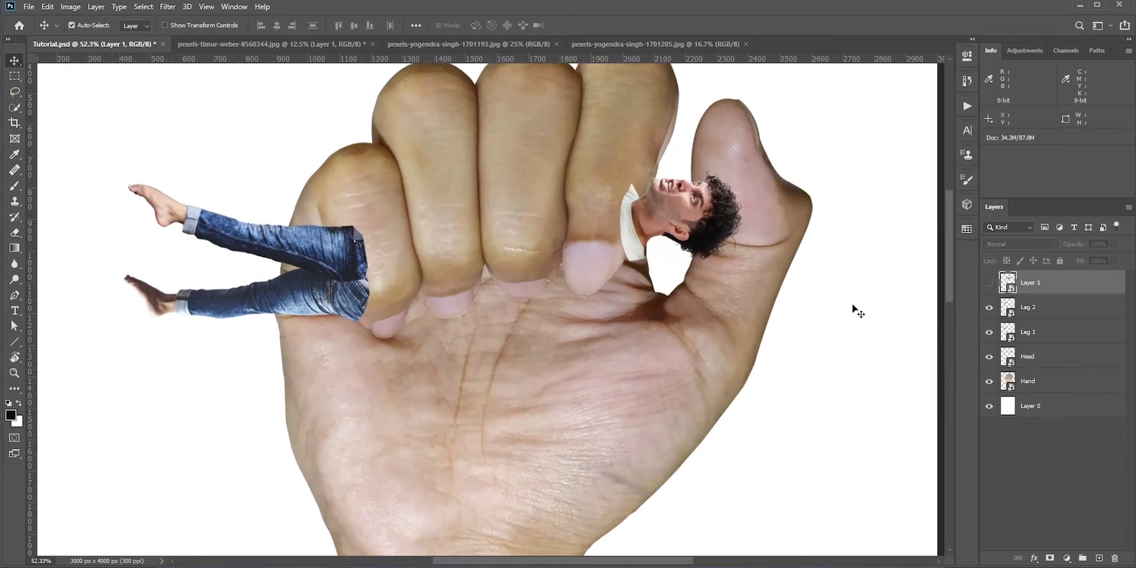
# - Group the Leg 2, Leg 1 and Head layers and rename the group Sub
pyautogui.click(1040, 312)
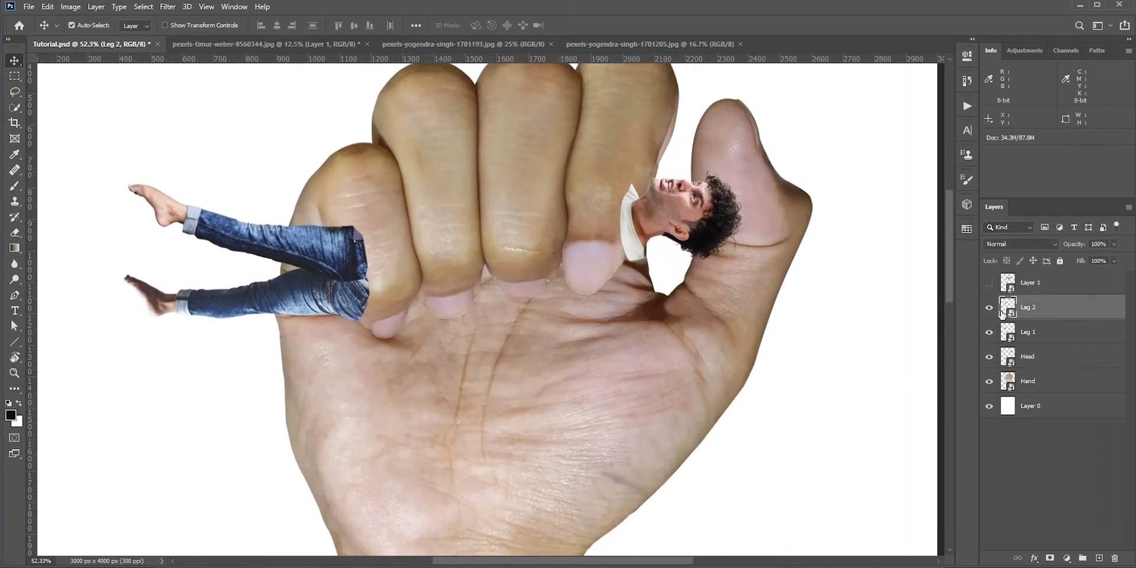
pyautogui.keyDown('shift'); pyautogui.click(1066, 359); pyautogui.keyUp('shift')
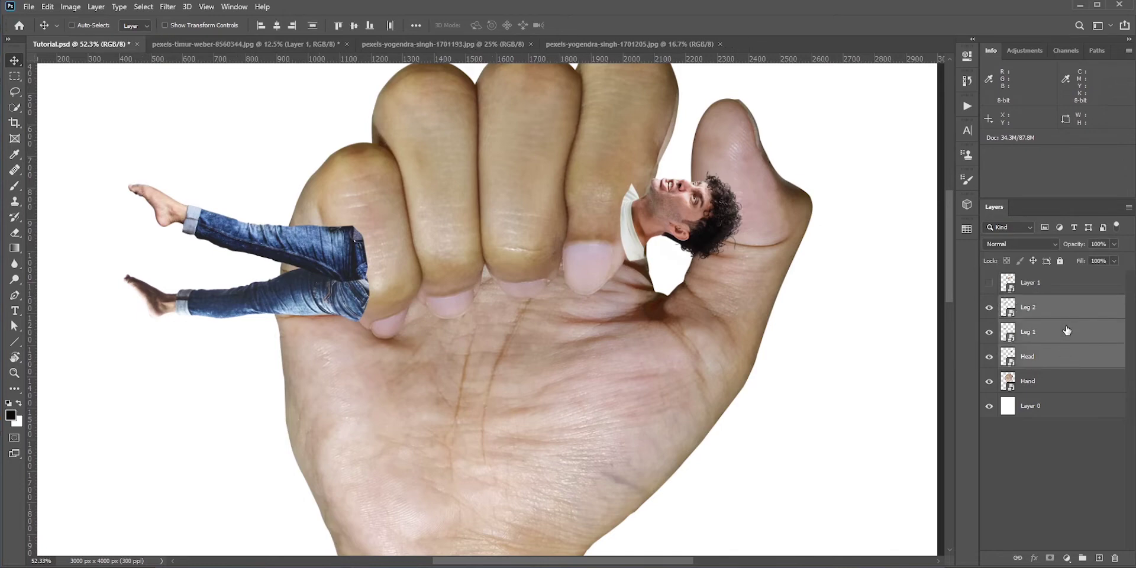
pyautogui.hotkey('ctrl', 'g')
pyautogui.click(989, 303)
pyautogui.click(989, 304)
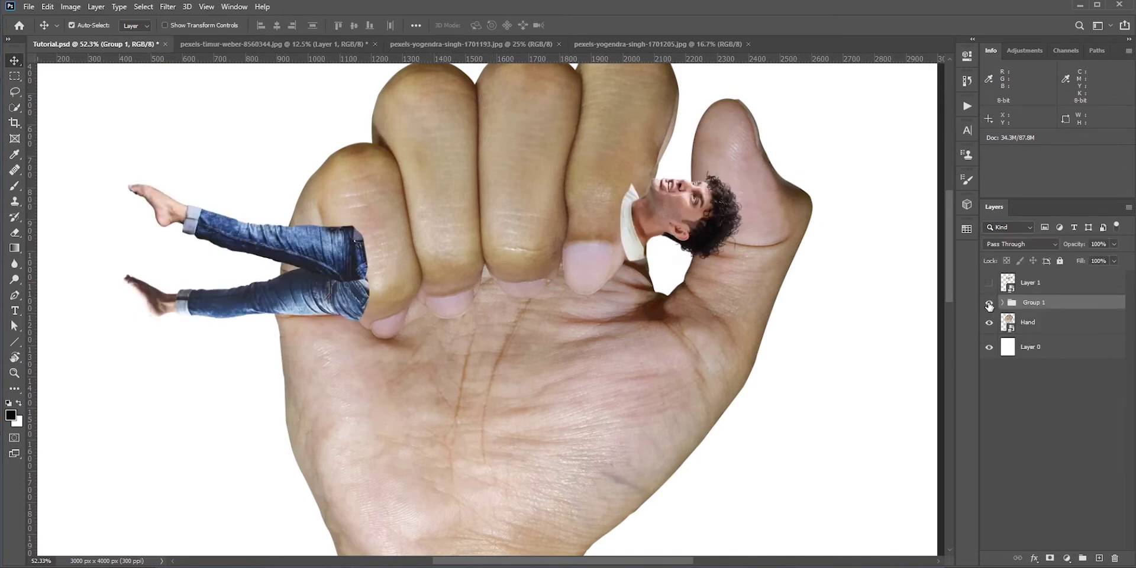
pyautogui.click(988, 304)
pyautogui.click(988, 303)
pyautogui.doubleClick(1032, 302)
pyautogui.write('Sub')
pyautogui.press('Return')
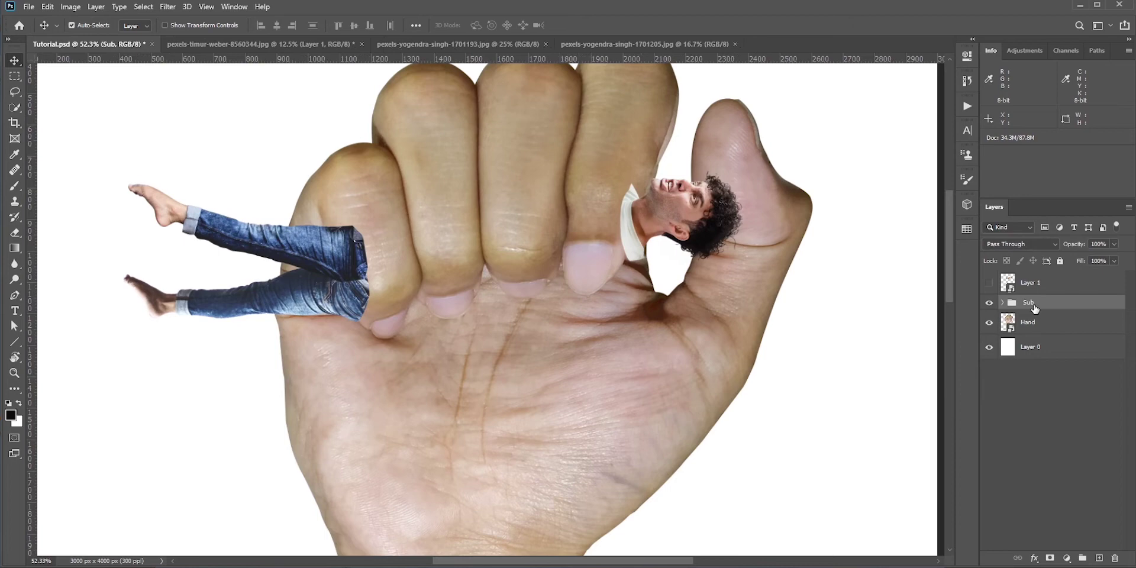
# - Expand and hide the Sub group, and activate the Pen tool for tracing the hand
pyautogui.click(1001, 303)
pyautogui.click(988, 303)
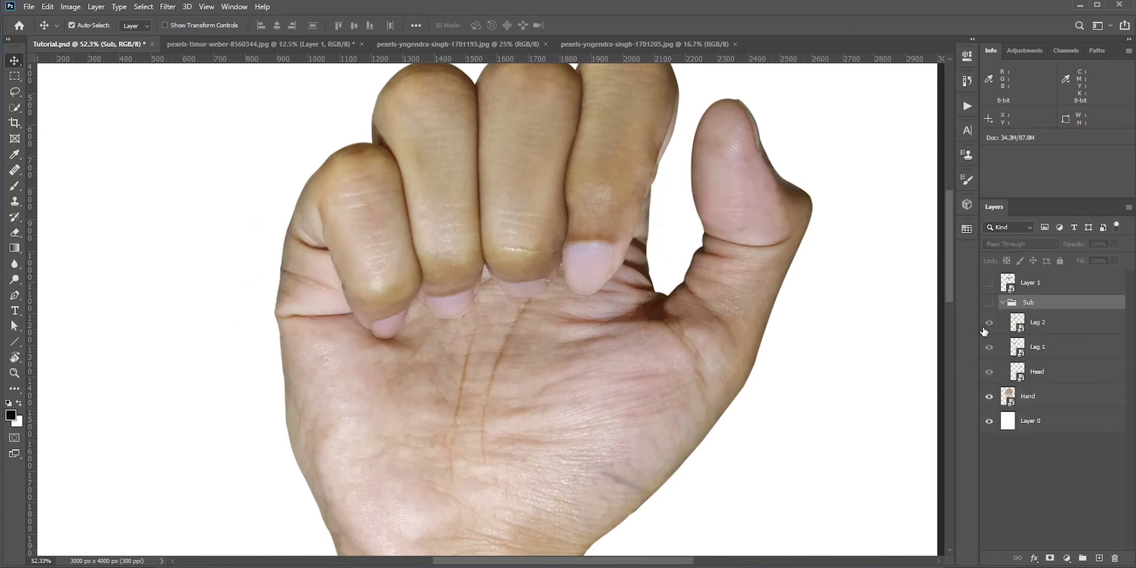
pyautogui.click(15, 295)
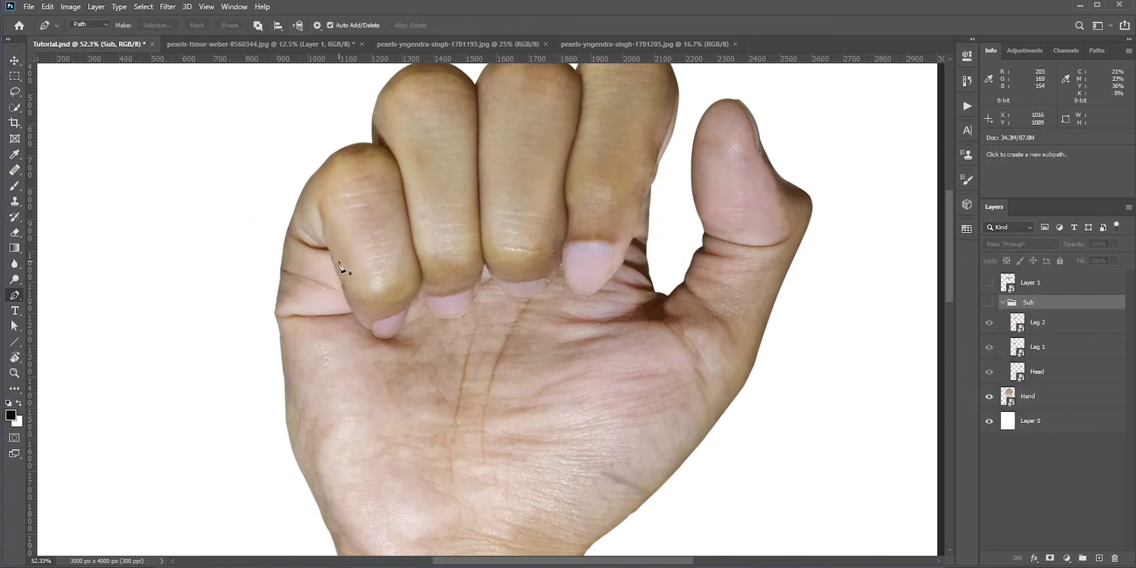
# - Draw a closed Pen path that follows the little finger's outer edge down to its fingertip and loops around the finger
pyautogui.scroll(3, 385, 266)
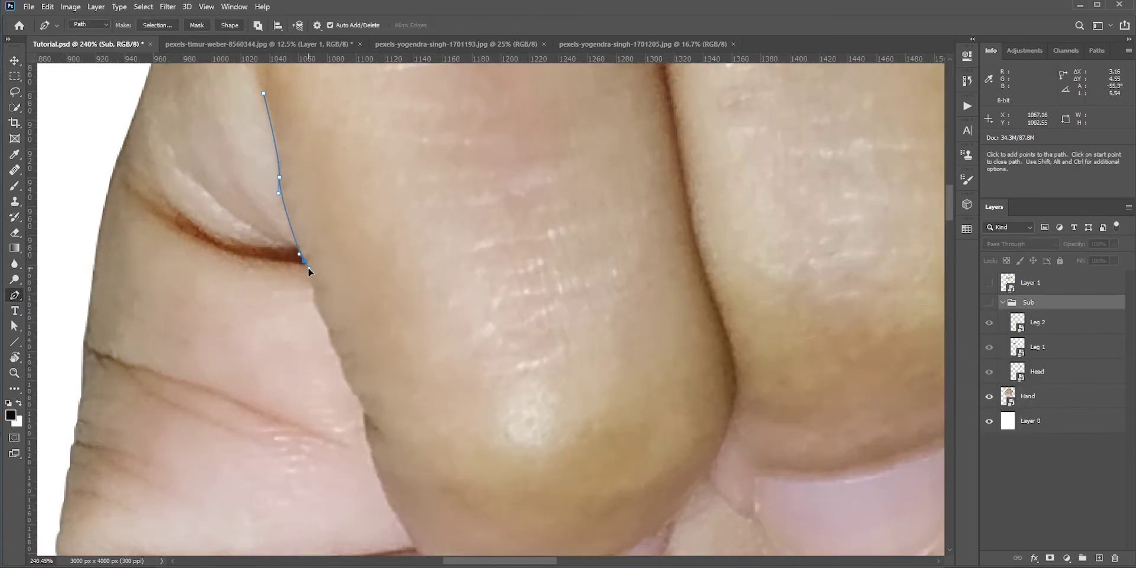
pyautogui.moveTo(307, 268); pyautogui.dragTo(309, 270)
pyautogui.moveTo(315, 299); pyautogui.dragTo(300, 233)
pyautogui.scroll(1, 315, 299)
pyautogui.moveTo(312, 265); pyautogui.dragTo(317, 271)
pyautogui.click(338, 327)
pyautogui.moveTo(333, 308); pyautogui.dragTo(347, 252)
pyautogui.moveTo(376, 350); pyautogui.dragTo(385, 358)
pyautogui.moveTo(449, 456); pyautogui.dragTo(471, 473)
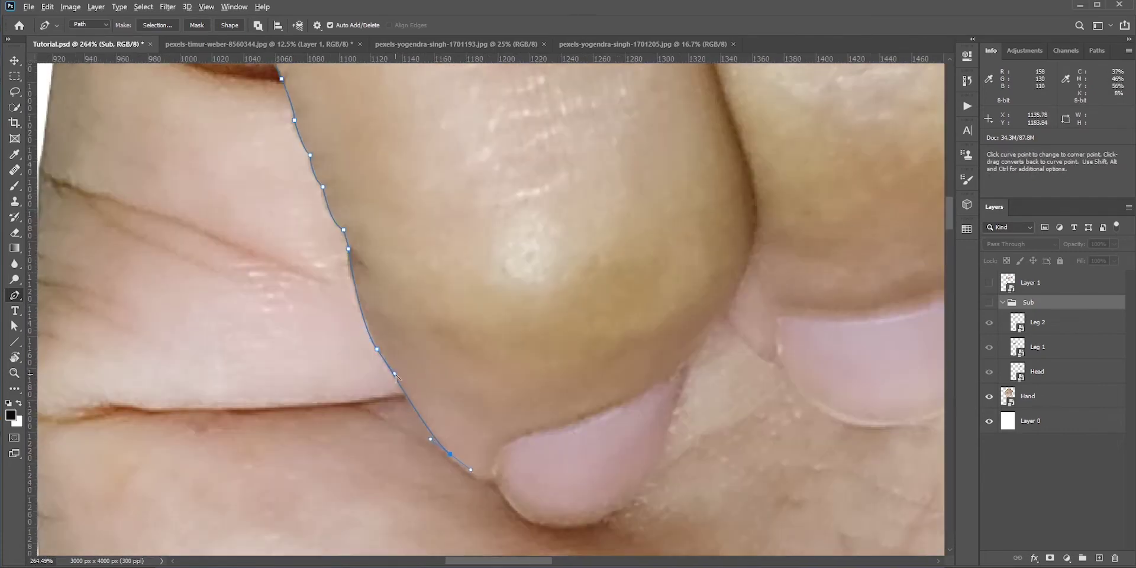
pyautogui.keyDown('alt'); pyautogui.click(449, 456); pyautogui.keyUp('alt')
pyautogui.click(486, 482)
pyautogui.scroll(-8, 554, 408)
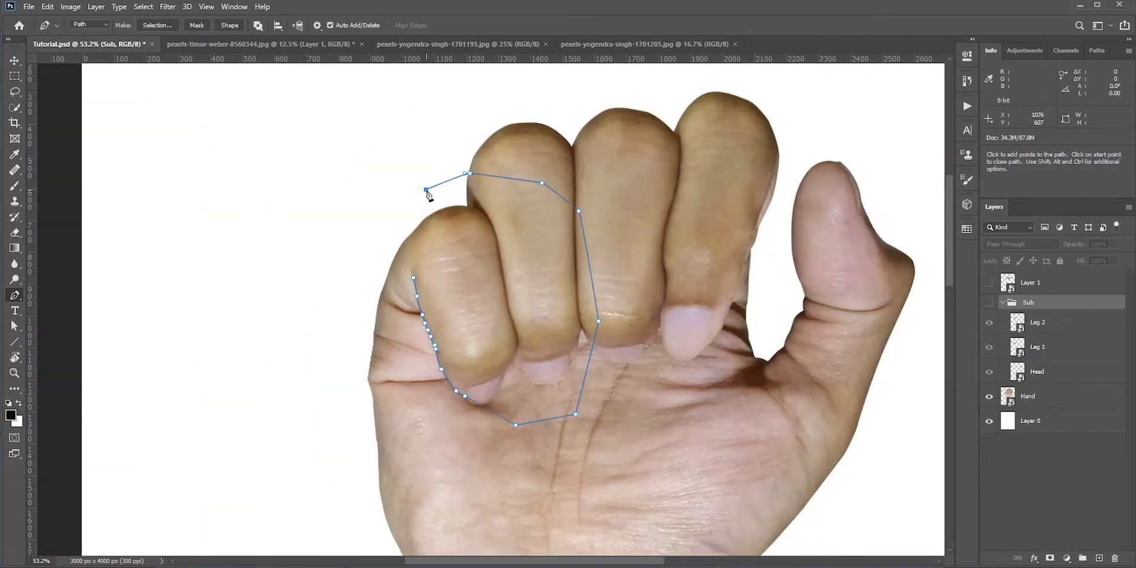
# - Draw a second closed Pen path along the index finger's thumb-side edge and around its fingertip, enclosing the finger
pyautogui.scroll(5, 602, 274)
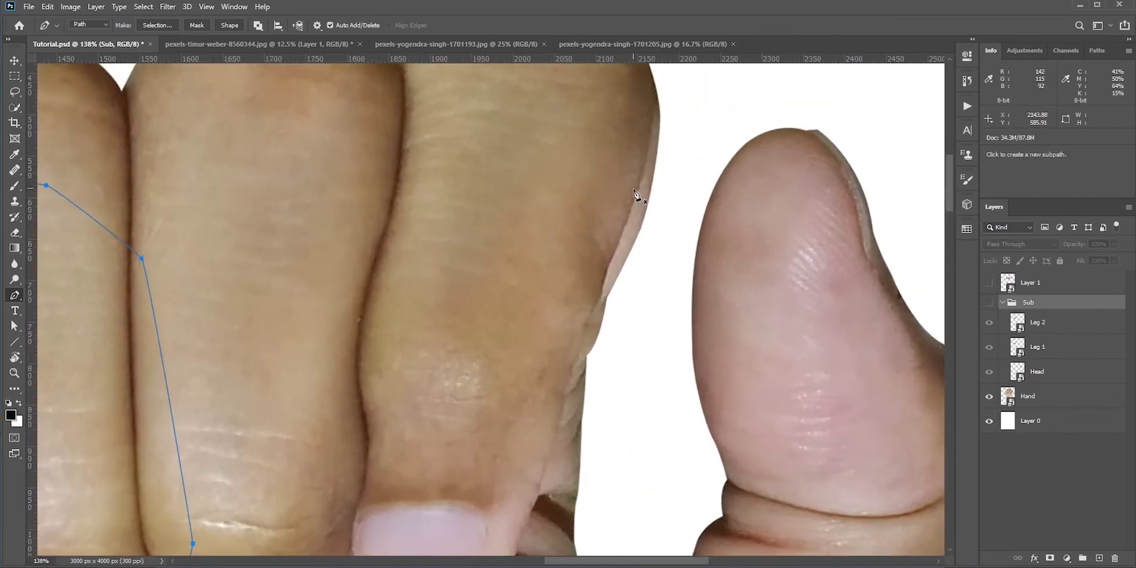
pyautogui.click(603, 282)
pyautogui.click(597, 299)
pyautogui.moveTo(596, 302); pyautogui.dragTo(594, 196)
pyautogui.moveTo(565, 269); pyautogui.dragTo(555, 230)
pyautogui.click(557, 299)
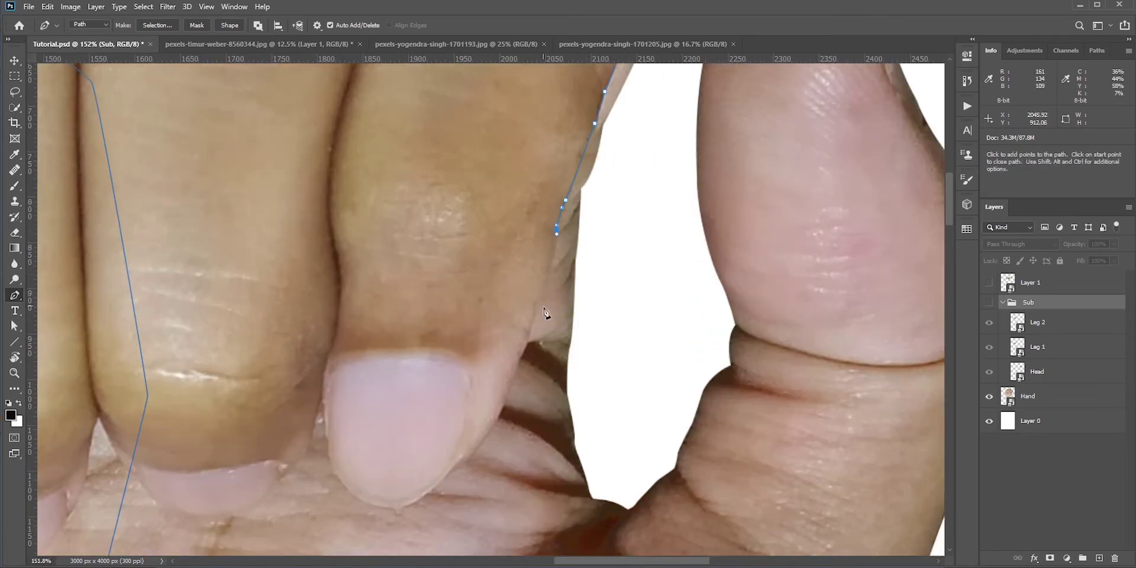
pyautogui.moveTo(534, 305); pyautogui.dragTo(531, 321)
pyautogui.moveTo(521, 358); pyautogui.dragTo(513, 363)
pyautogui.moveTo(499, 414); pyautogui.dragTo(514, 271)
pyautogui.click(494, 295)
pyautogui.scroll(-8, 508, 316)
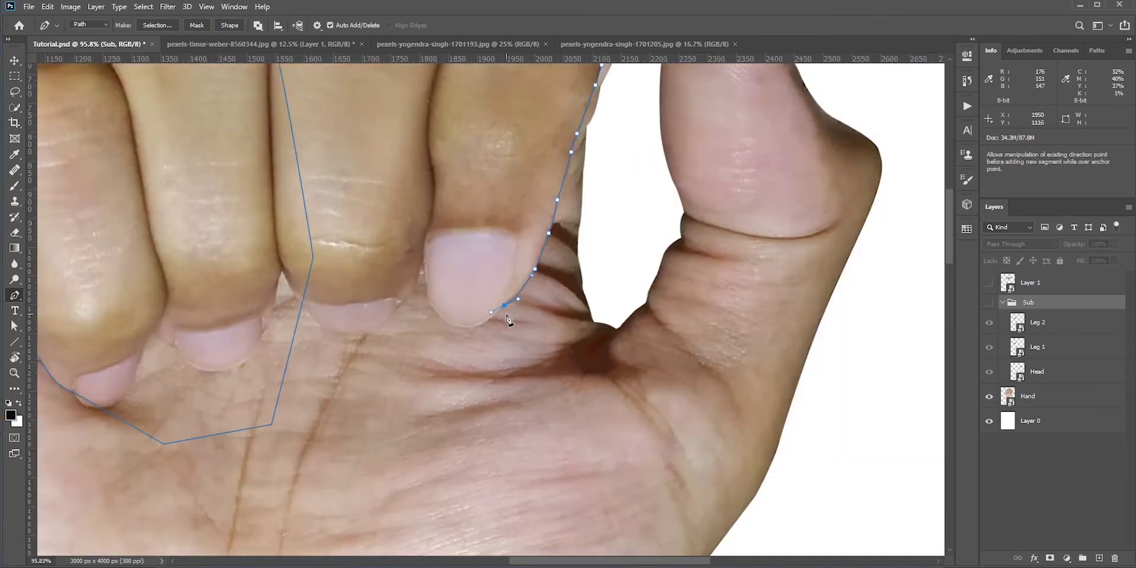
pyautogui.click(453, 325)
pyautogui.click(453, 233)
pyautogui.click(458, 157)
pyautogui.click(473, 123)
# - Save the finger work path as a permanent path under the default name
pyautogui.click(1098, 51)
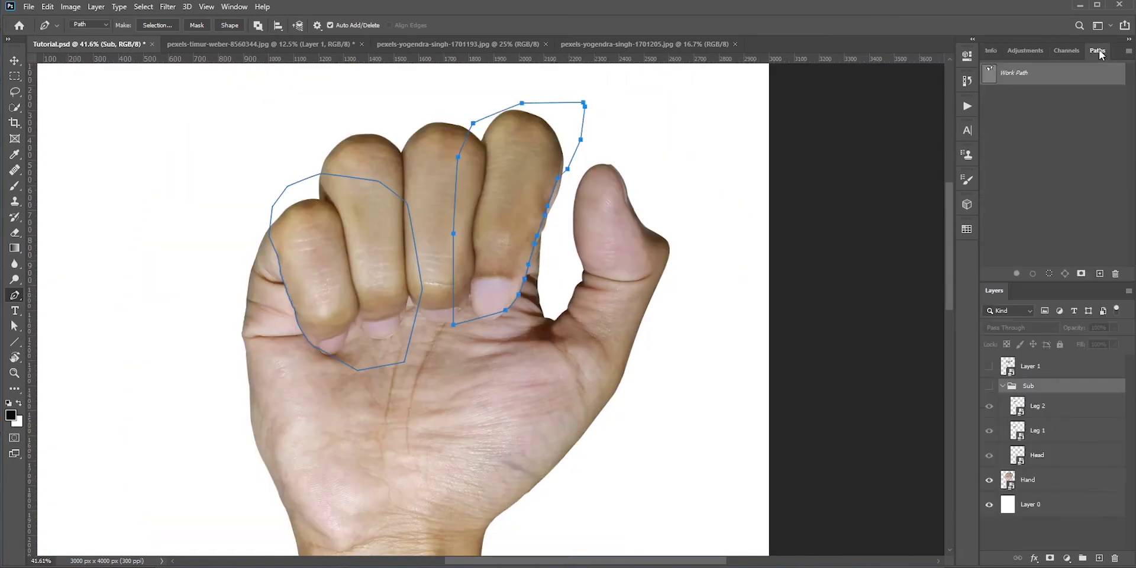
pyautogui.doubleClick(1016, 74)
pyautogui.press('Return')
# - Show the Sub group again and add a layer mask to it
pyautogui.click(989, 386)
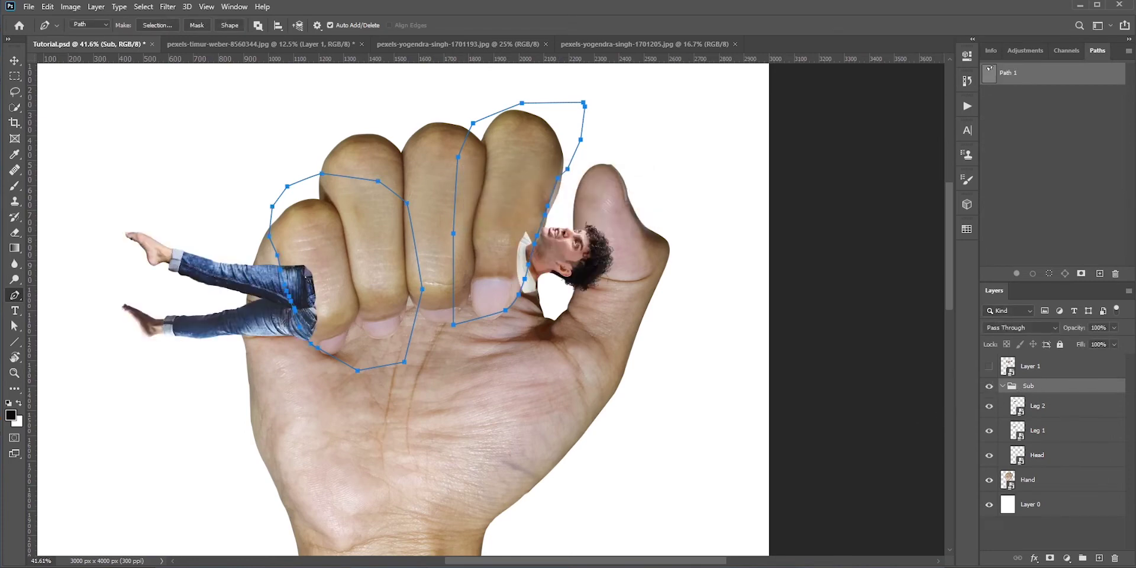
pyautogui.click(1049, 558)
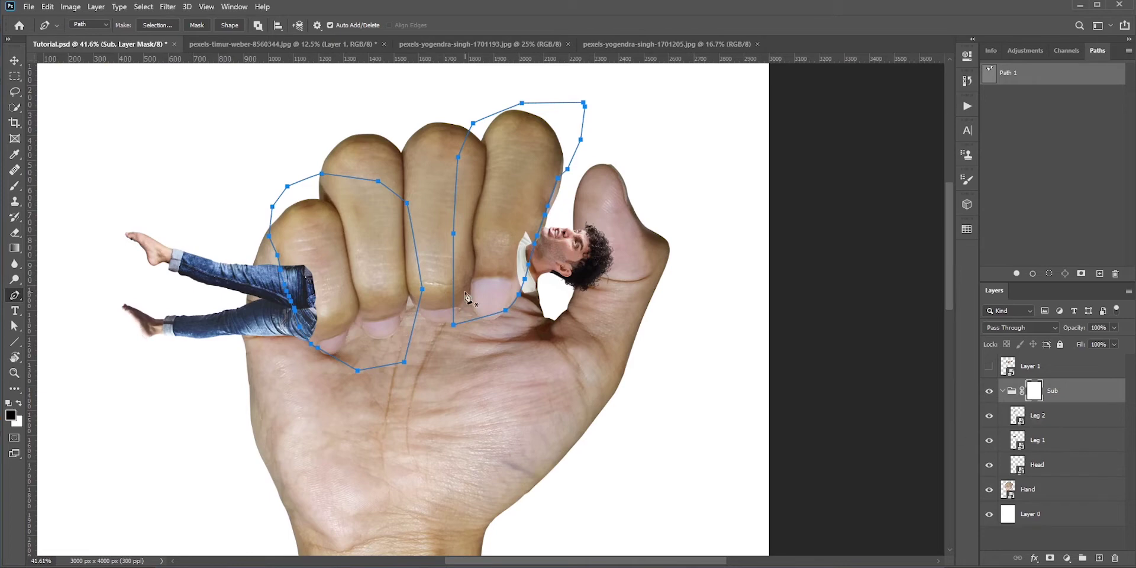
# - Make a new selection from the finger paths with a 0.3-pixel feather and fill it with black on the Sub mask
pyautogui.rightClick(478, 247)
pyautogui.click(503, 295)
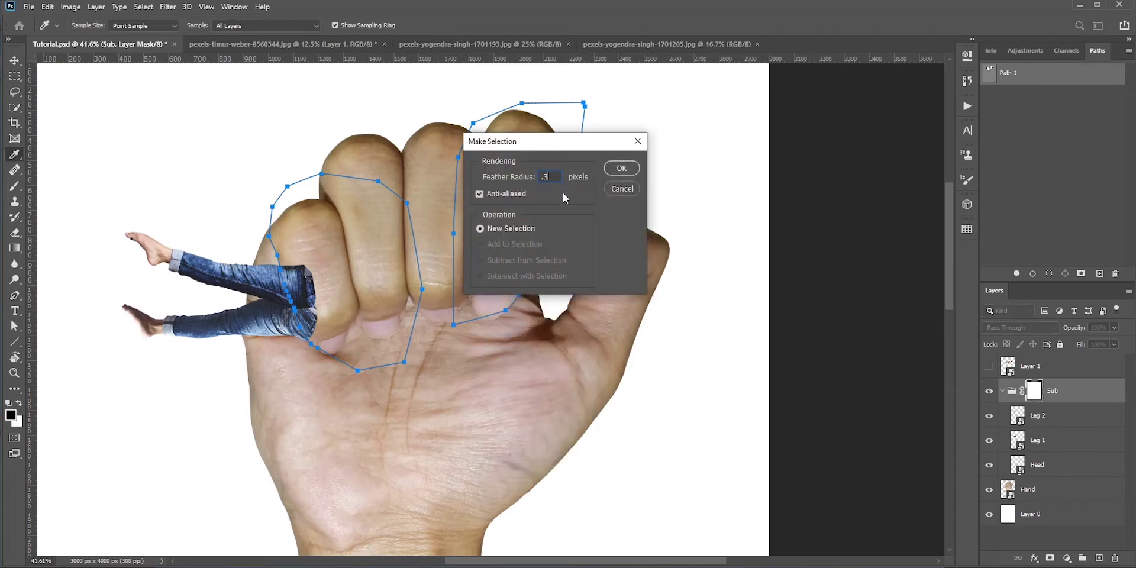
pyautogui.click(621, 168)
pyautogui.hotkey('alt', 'BackSpace')
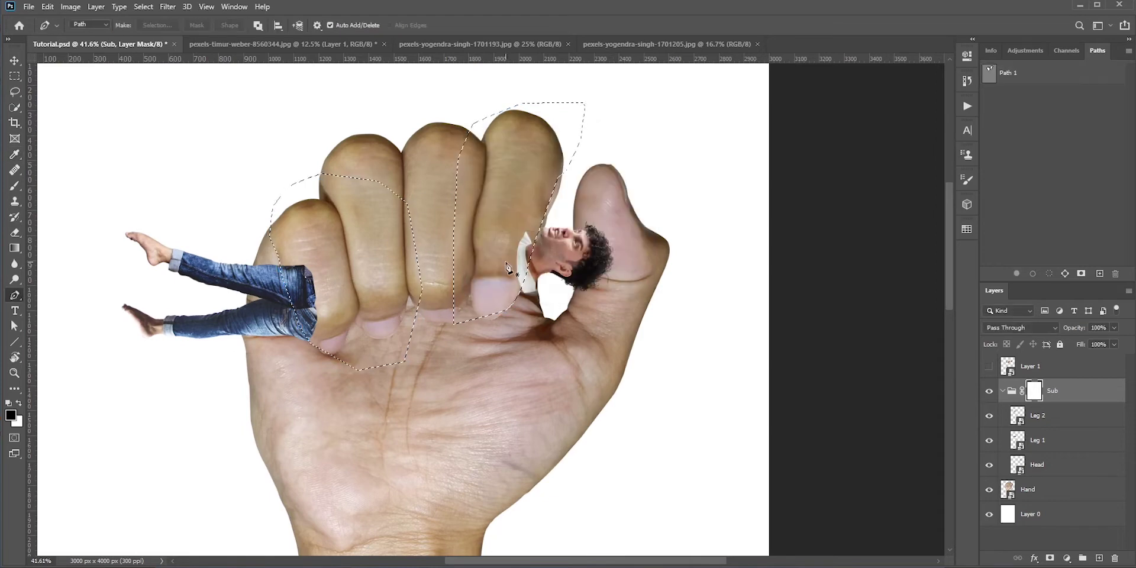
# - Clear the selection and move the Leg 1 layer above Leg 2 inside the Sub group
pyautogui.hotkey('ctrl', 'd')
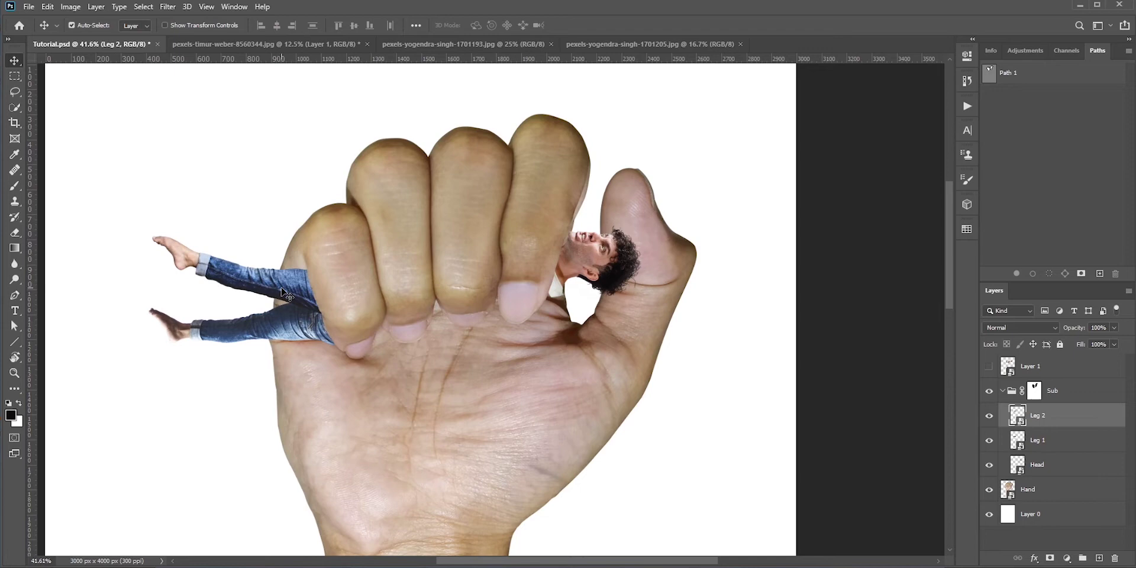
pyautogui.click(286, 325)
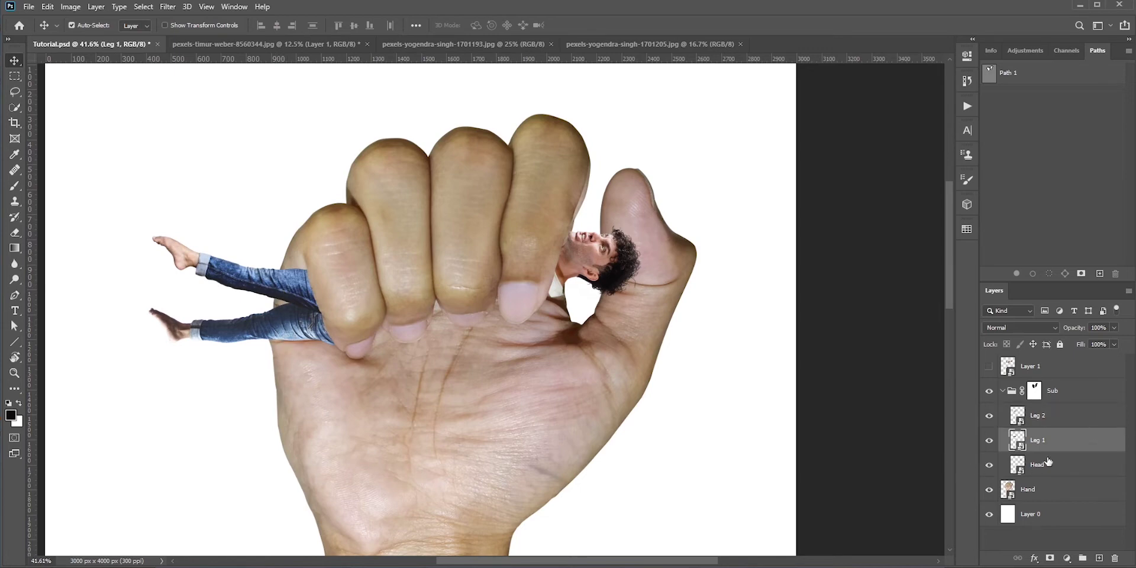
pyautogui.moveTo(1048, 445); pyautogui.dragTo(1048, 415)
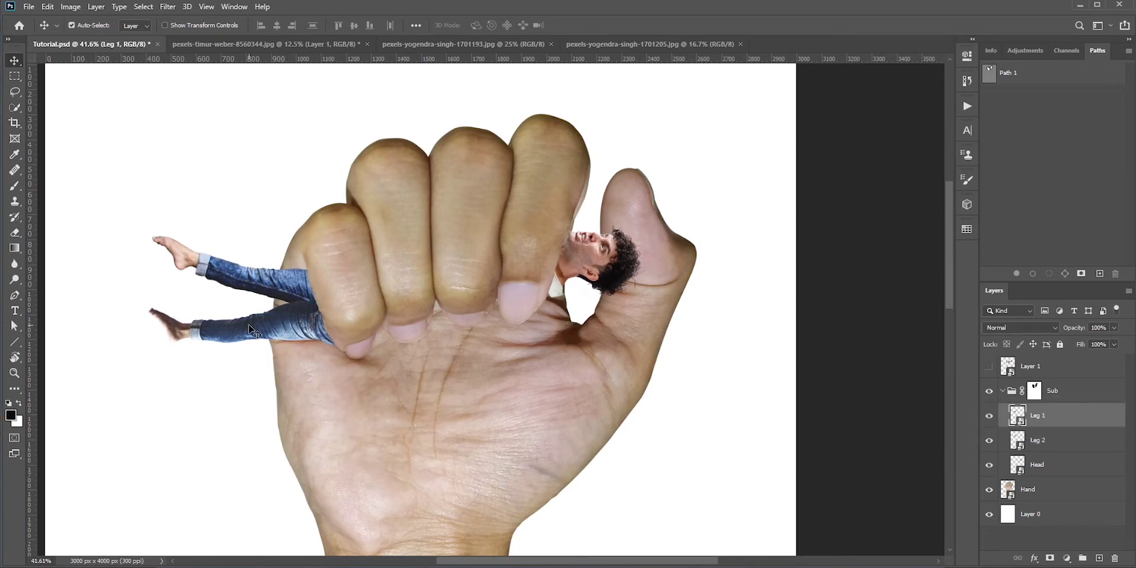
# - Shift the two legs slightly and move the head closer to the index finger so they sit tighter in the fist
pyautogui.scroll(1, 285, 319)
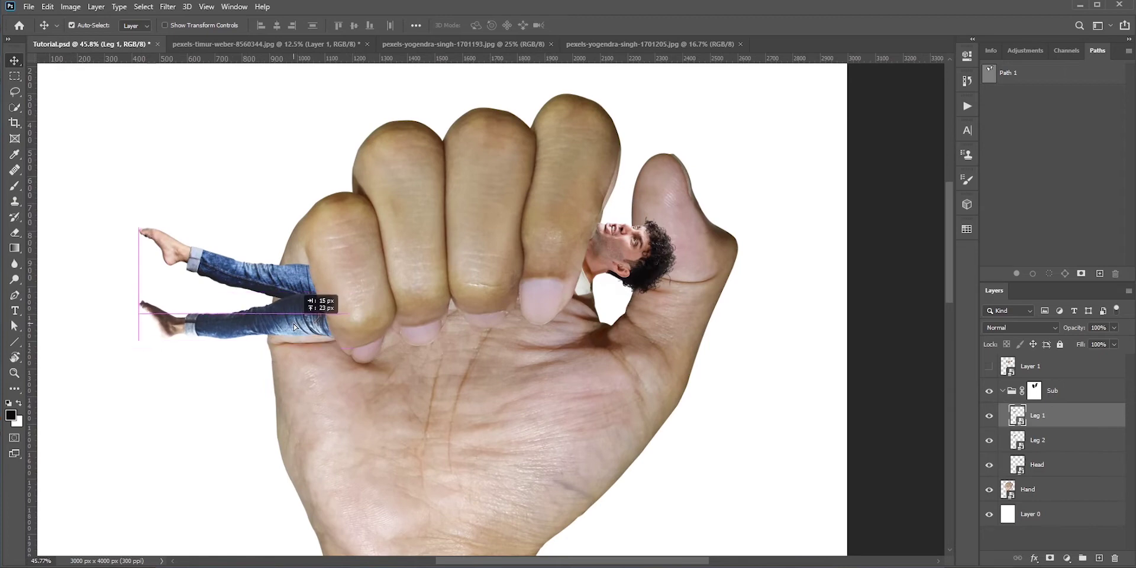
pyautogui.moveTo(251, 280); pyautogui.dragTo(254, 278)
pyautogui.moveTo(632, 260); pyautogui.dragTo(621, 261)
pyautogui.moveTo(313, 332); pyautogui.dragTo(313, 325)
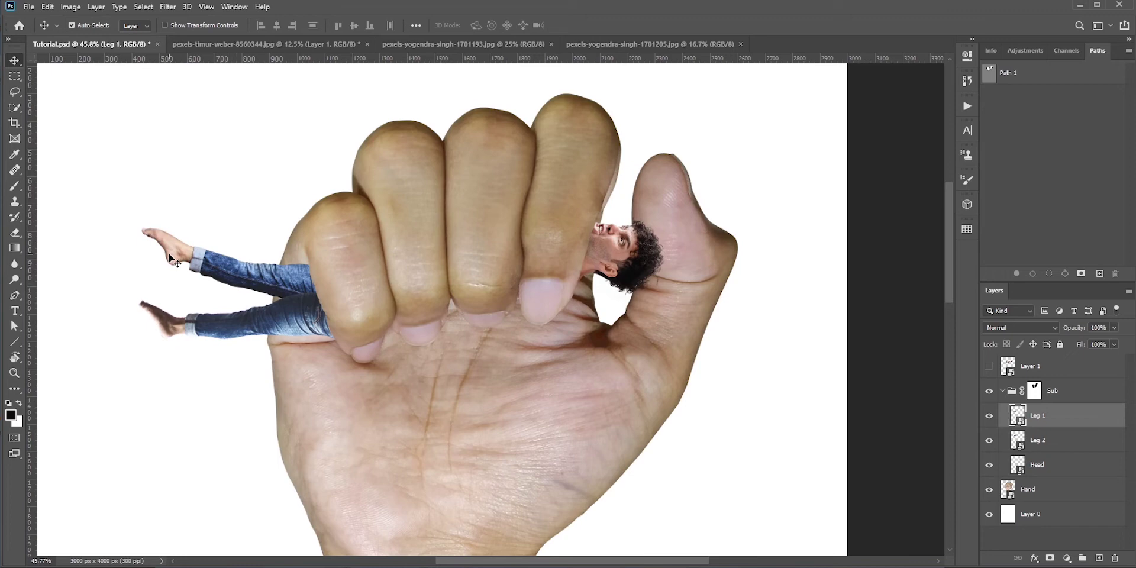
# - Puppet Warp the Leg 1 layer with pins along the leg and foot, bend the foot upward, and hide the mesh
pyautogui.click(47, 7)
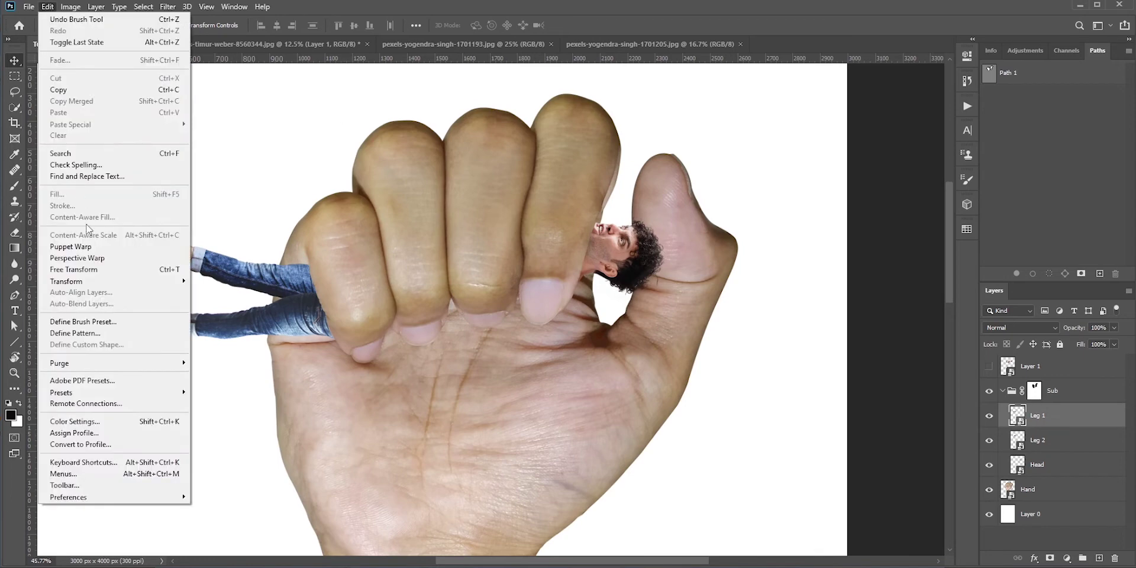
pyautogui.click(89, 247)
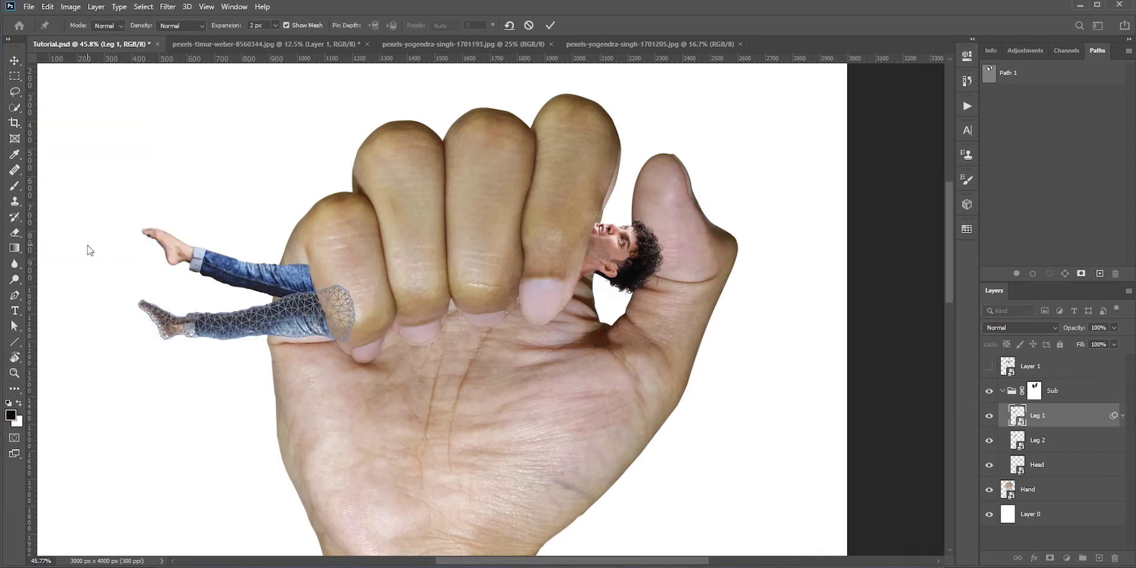
pyautogui.click(145, 305)
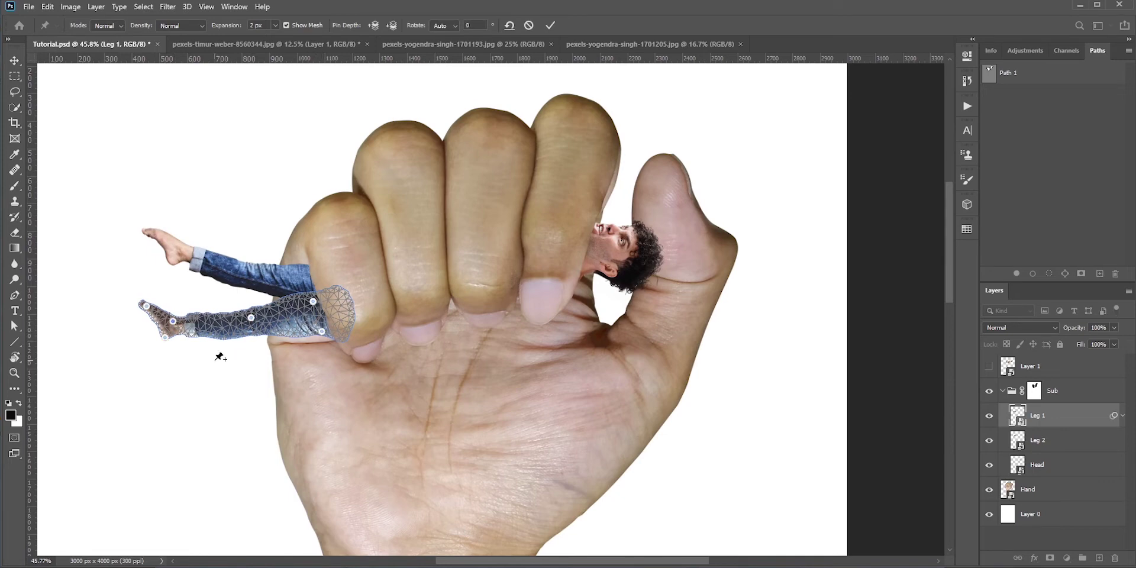
pyautogui.moveTo(146, 307); pyautogui.dragTo(153, 299)
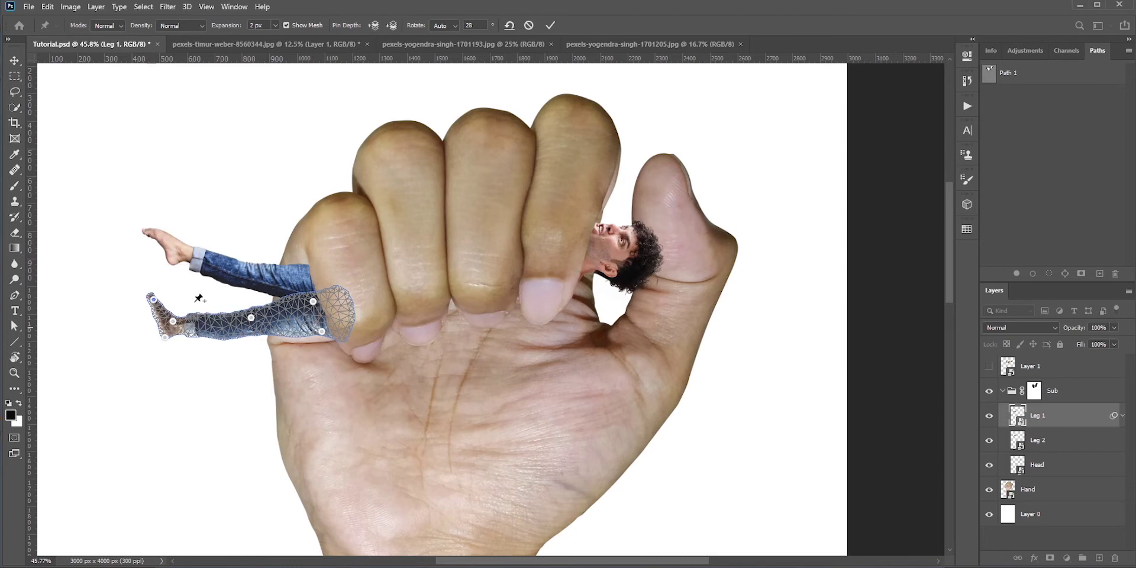
pyautogui.click(287, 26)
pyautogui.scroll(2, 162, 337)
pyautogui.moveTo(187, 321); pyautogui.dragTo(185, 342)
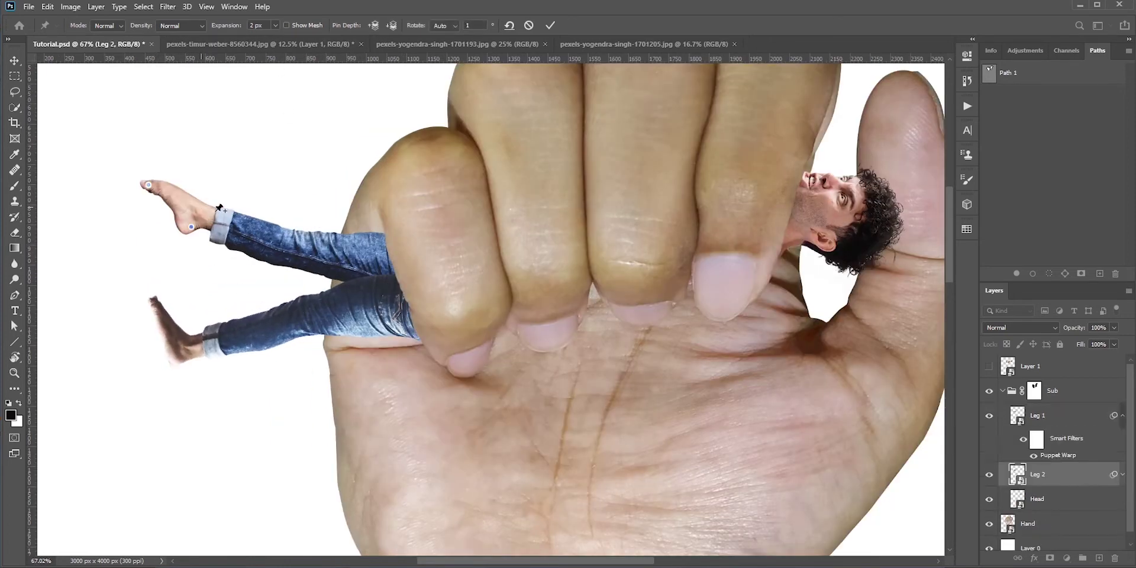
# - Puppet Warp the Leg 2 layer with pins along the leg and foot, bending its foot upward
pyautogui.click(378, 242)
pyautogui.moveTo(149, 185); pyautogui.dragTo(169, 172)
pyautogui.click(198, 211)
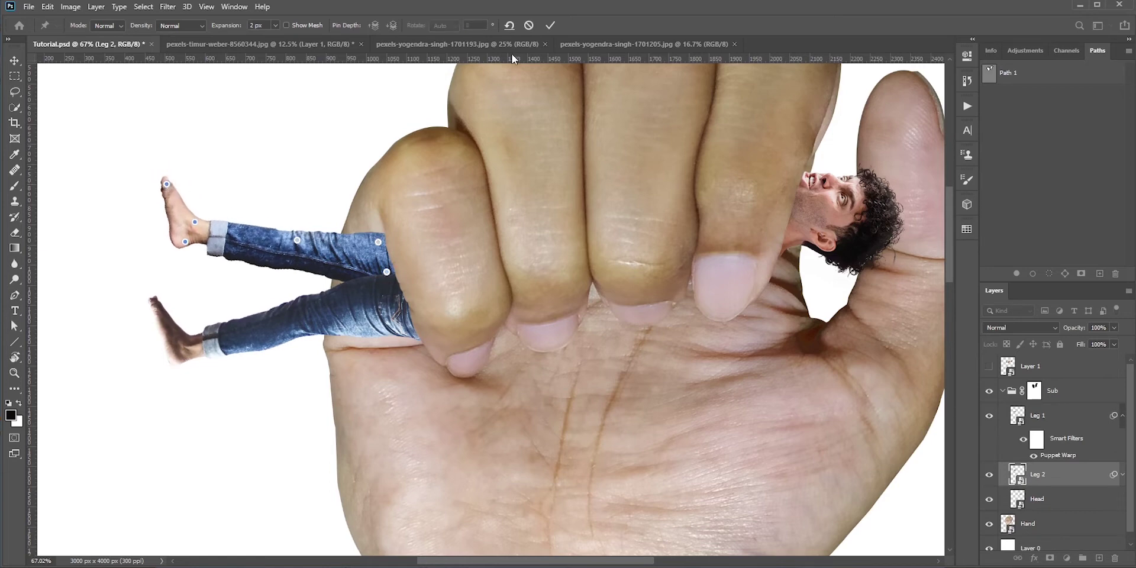
# - Add a Curves adjustment clipped to Leg 1, adjust it from the jeans' tones, and switch it to the Red channel
pyautogui.click(1077, 419)
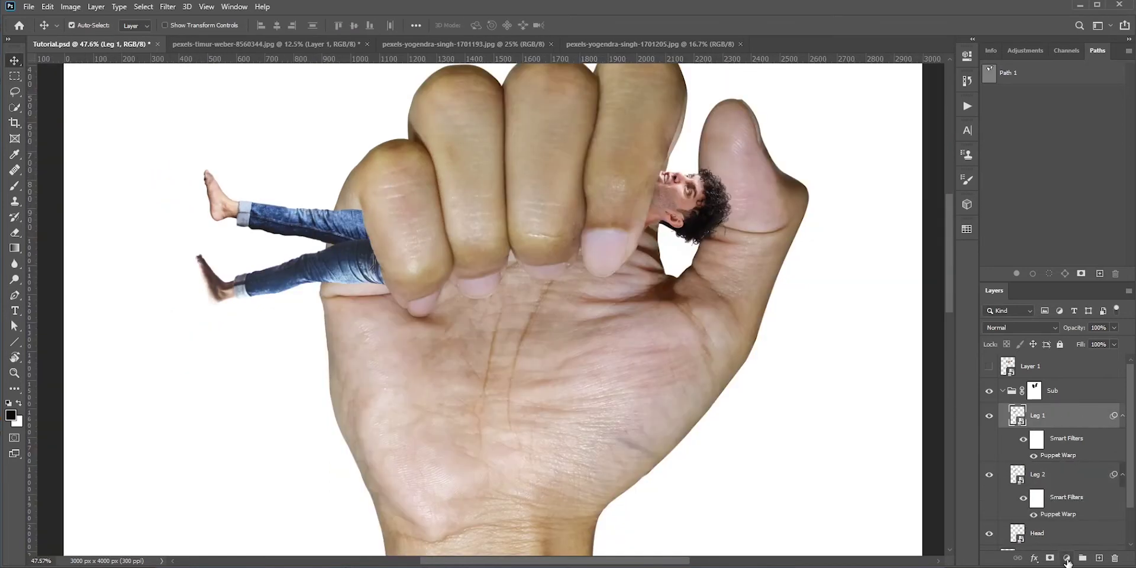
pyautogui.click(1067, 558)
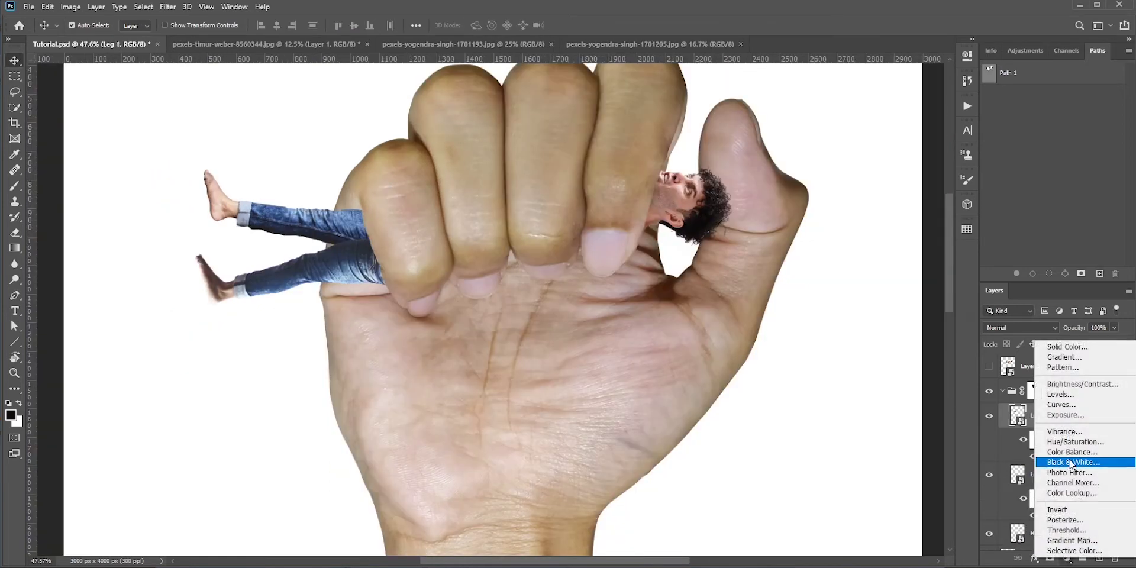
pyautogui.click(1059, 413)
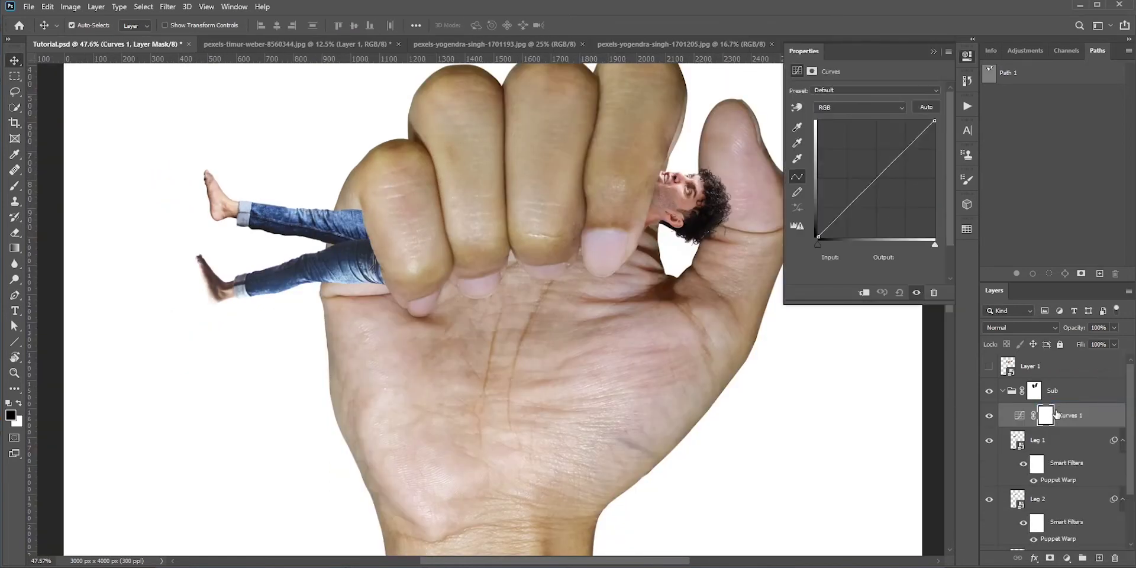
pyautogui.click(864, 294)
pyautogui.click(797, 106)
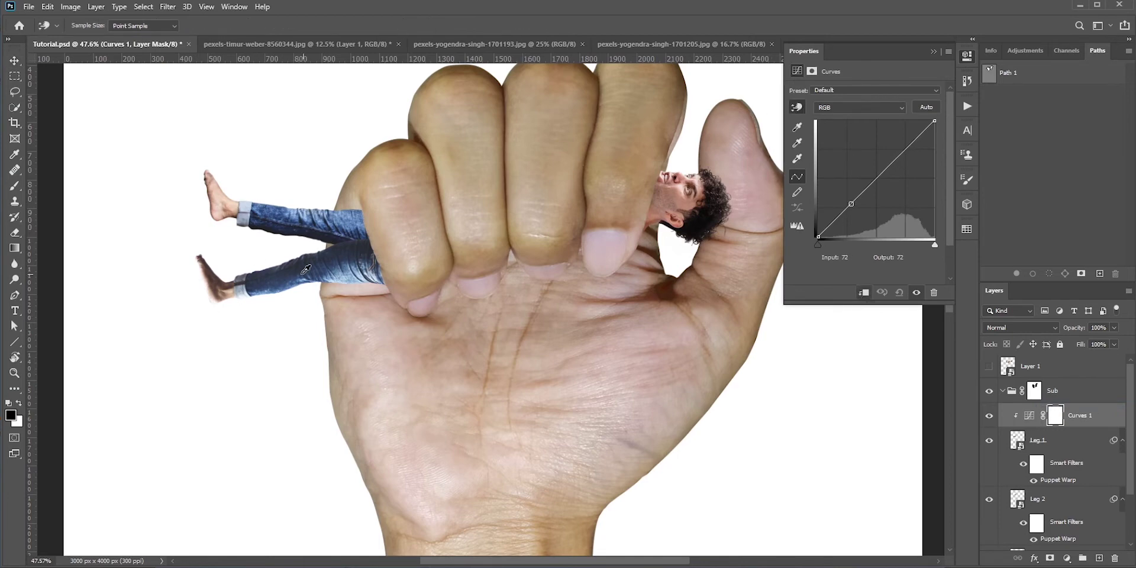
pyautogui.click(859, 107)
pyautogui.click(828, 122)
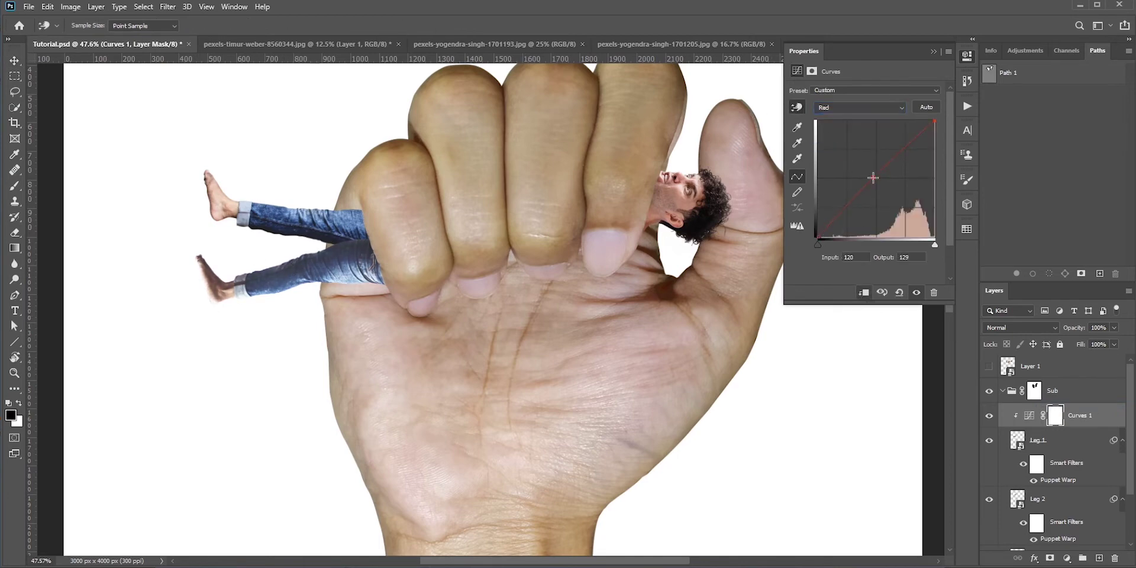
# - Add a Curves adjustment clipped to Leg 2 and set a targeted curve point from the jeans, input 45 to output 44
pyautogui.click(1067, 558)
pyautogui.click(1041, 328)
pyautogui.click(864, 292)
pyautogui.click(797, 106)
pyautogui.click(278, 223)
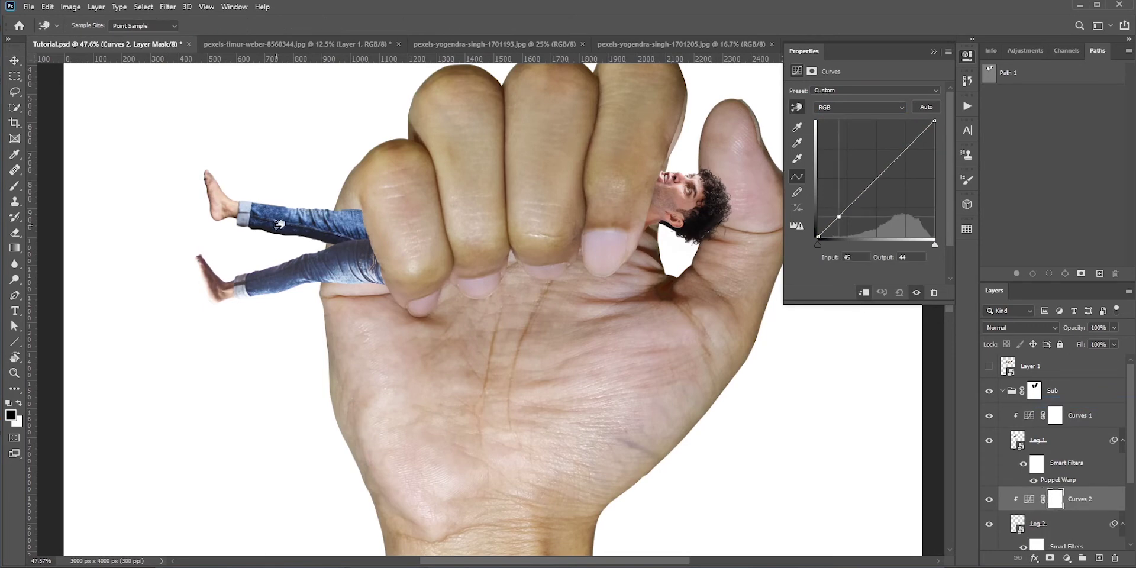
# - Add a Curves adjustment clipped to the Head layer and raise its RGB curve from input 114 to output 123
pyautogui.click(1067, 558)
pyautogui.click(1059, 450)
pyautogui.click(864, 292)
pyautogui.click(870, 181)
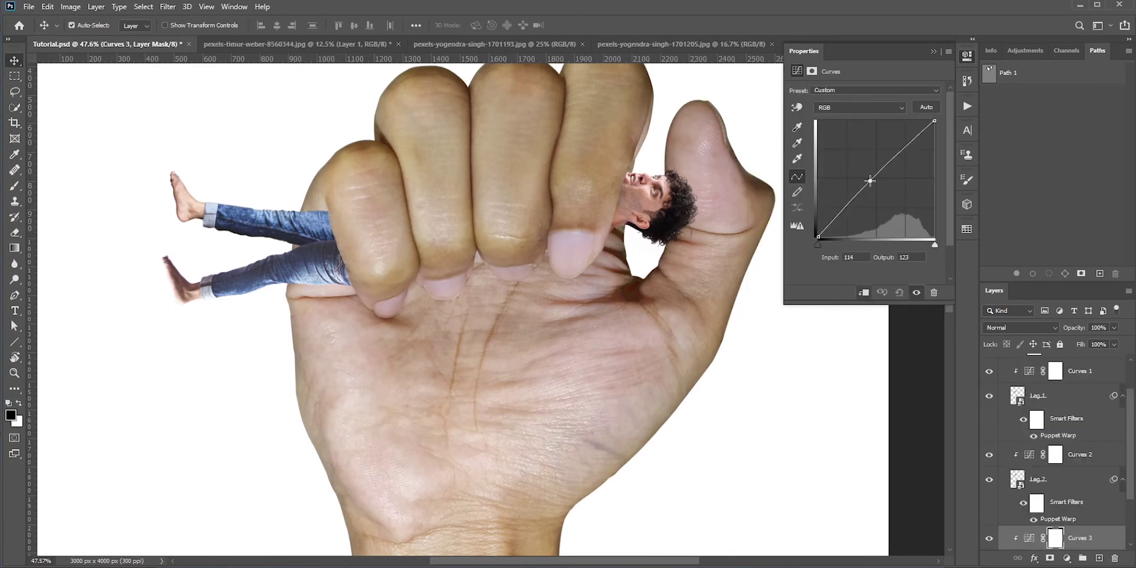
# - Add a clipped Multiply layer above the head's Curves adjustment and brush a soft black shadow on the face and neck along the index finger
pyautogui.scroll(-3, 1083, 450)
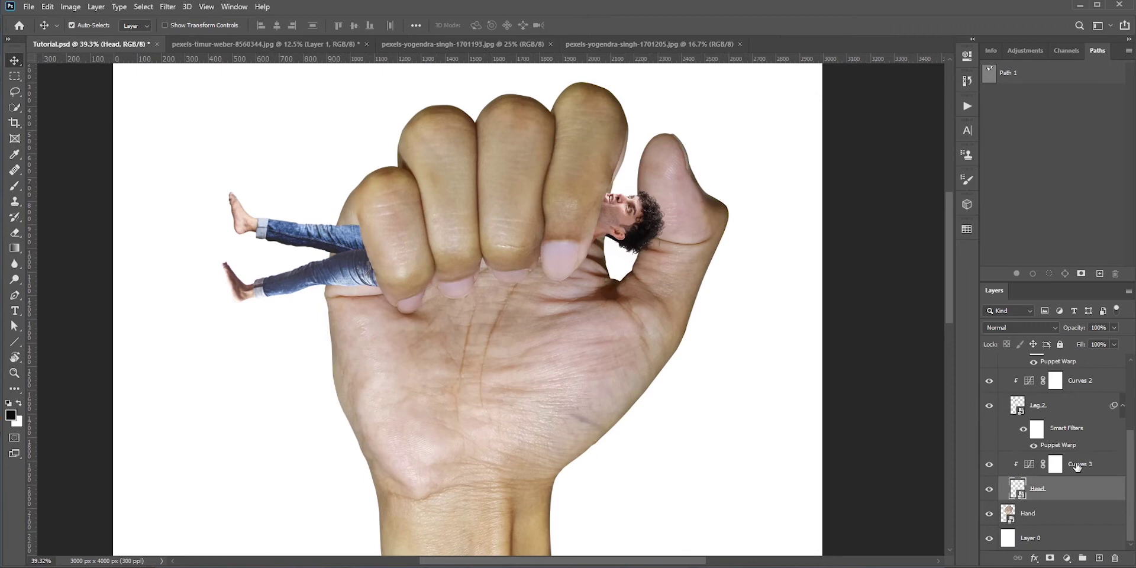
pyautogui.click(1099, 559)
pyautogui.keyDown('alt'); pyautogui.click(1040, 481); pyautogui.keyUp('alt')
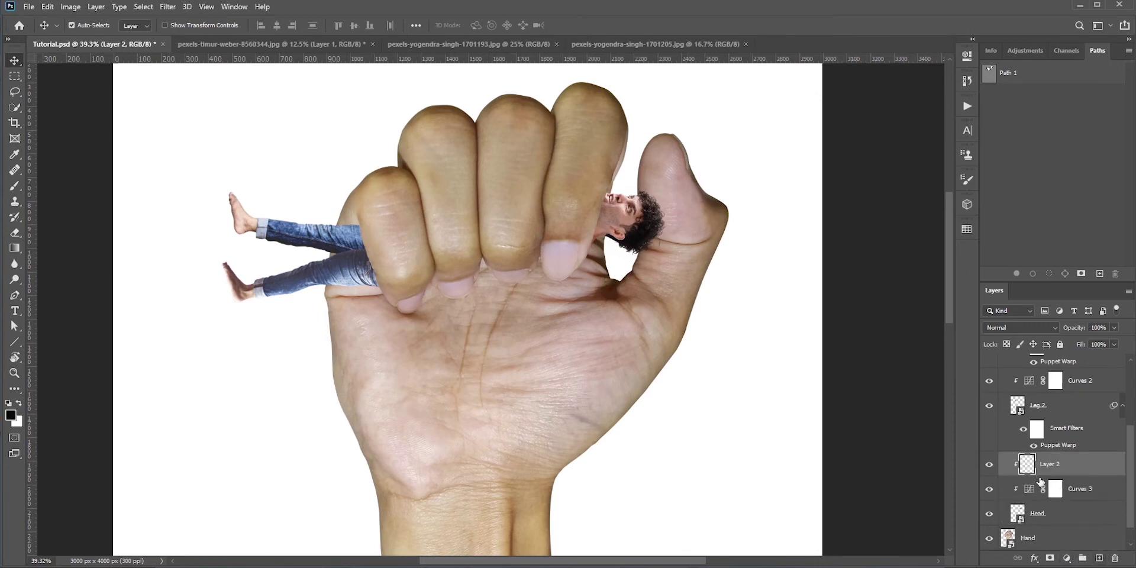
pyautogui.click(15, 186)
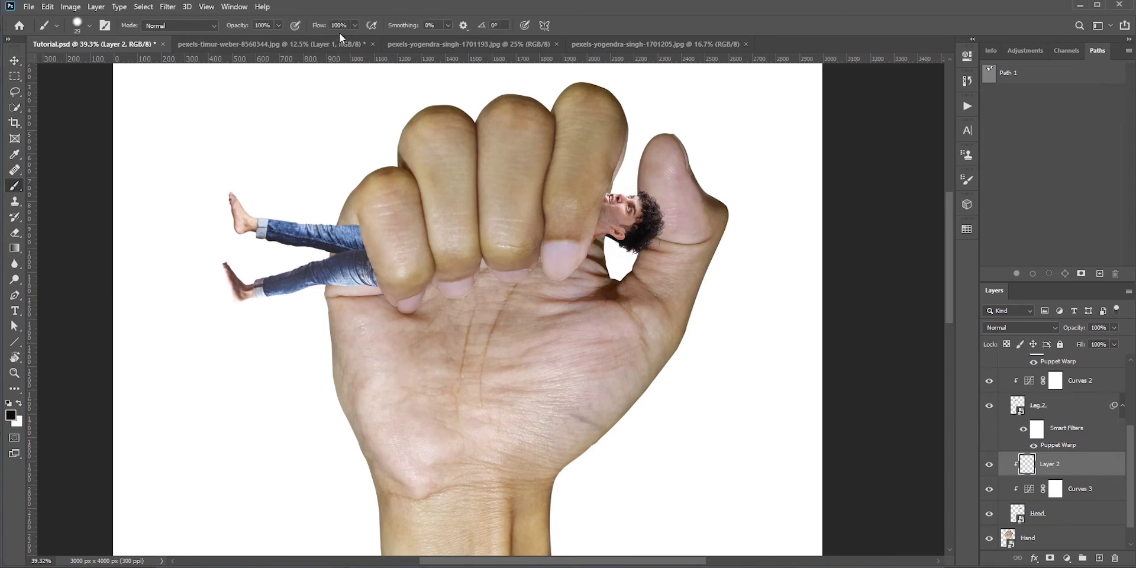
pyautogui.click(1020, 329)
pyautogui.click(1006, 369)
pyautogui.scroll(8, 619, 210)
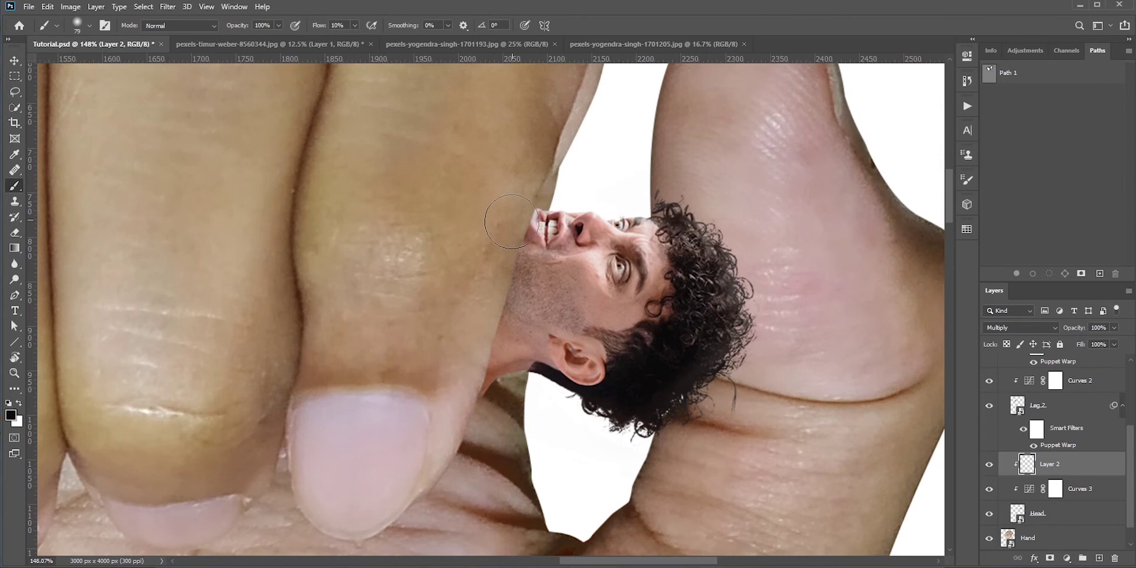
pyautogui.moveTo(512, 222)
pyautogui.mouseDown()
pyautogui.moveTo(475, 350)
pyautogui.moveTo(475, 410)
pyautogui.mouseUp()
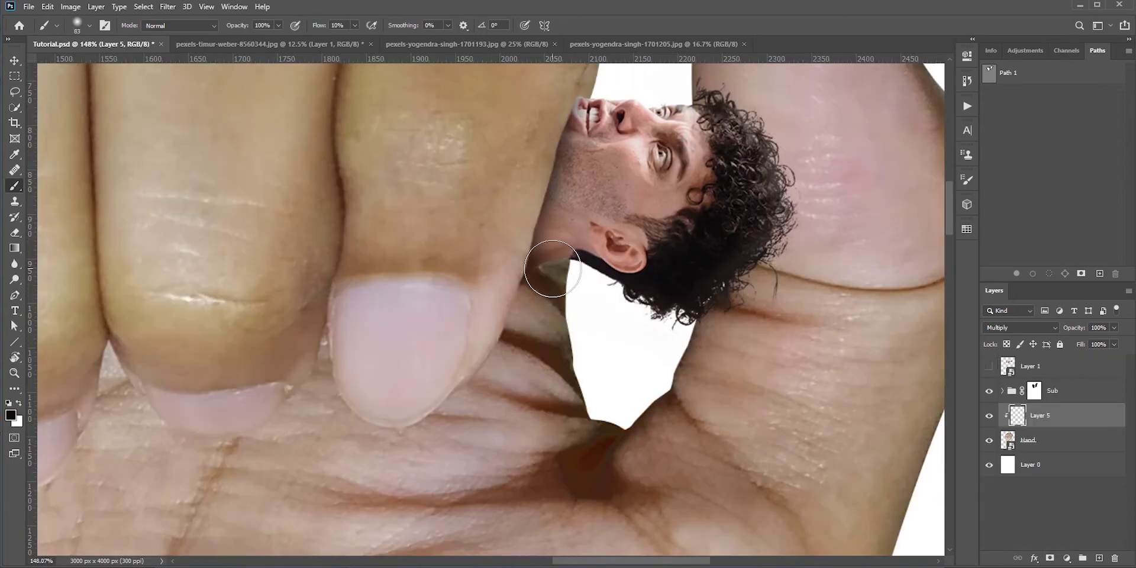
# - Brush soft black shadows onto the hand with clipped Multiply layers, beneath the neck, around the hair on the thumb, and under the legs
pyautogui.moveTo(553, 268)
pyautogui.mouseDown()
pyautogui.moveTo(600, 326)
pyautogui.moveTo(510, 287)
pyautogui.mouseUp()
pyautogui.scroll(-4, 541, 284)
pyautogui.moveTo(666, 175); pyautogui.dragTo(627, 239)
pyautogui.keyDown('alt'); pyautogui.rightClick(626, 239); pyautogui.keyUp('alt')
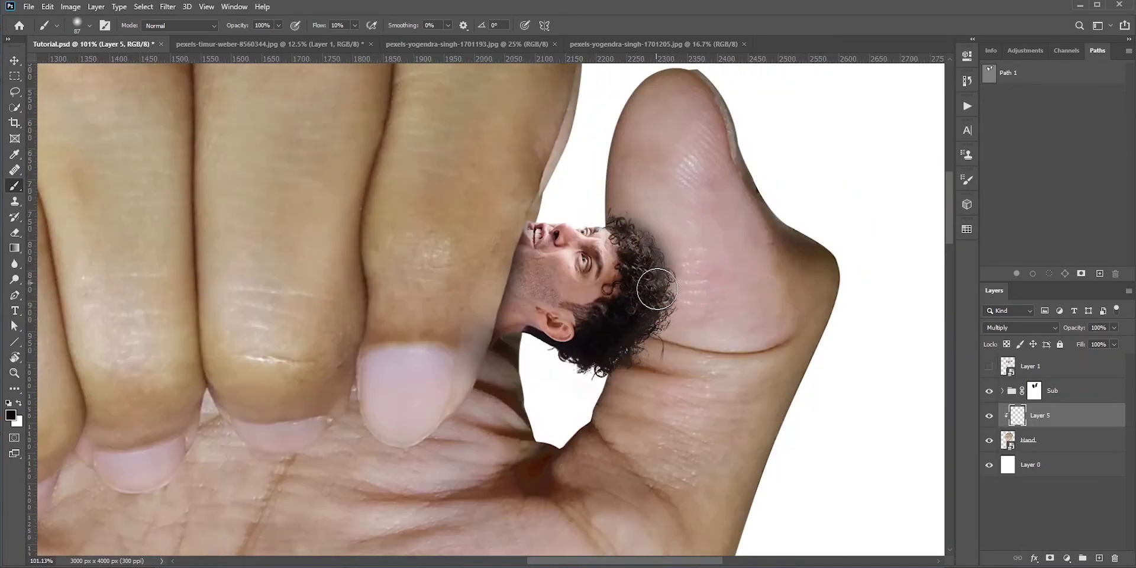
pyautogui.press(']')
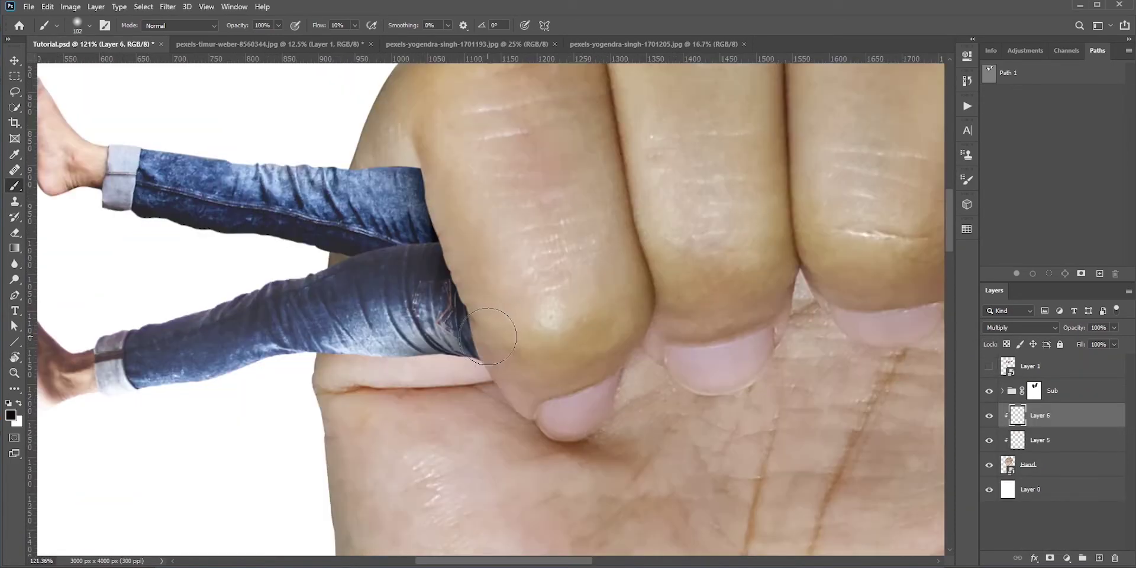
pyautogui.moveTo(503, 346); pyautogui.dragTo(346, 331)
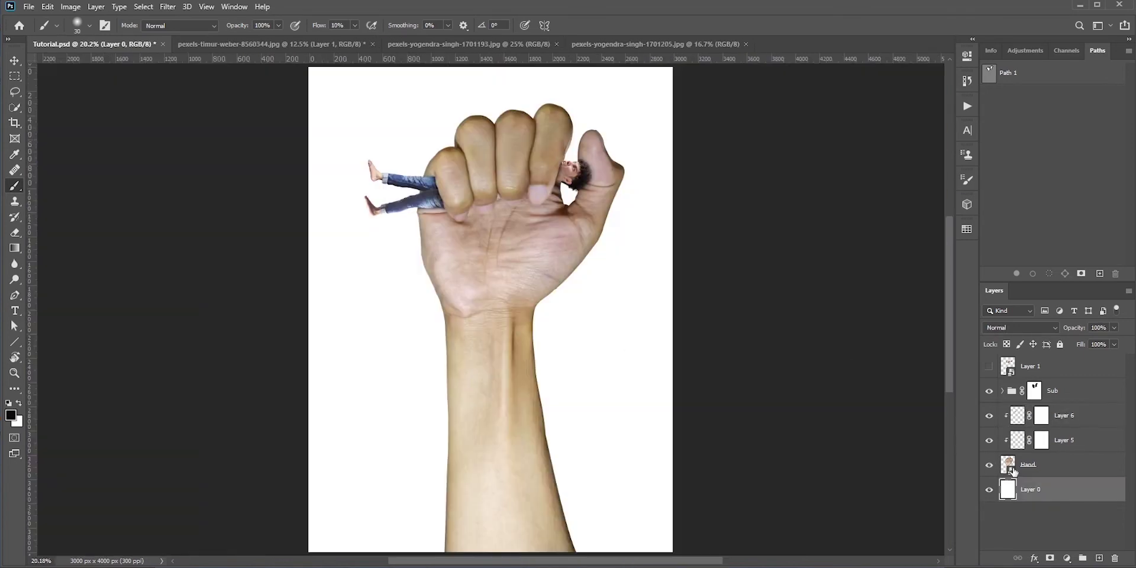
# - Create a layer beneath Hand, load the hand's outline as a selection, fill it with black, and deselect
pyautogui.click(1013, 471)
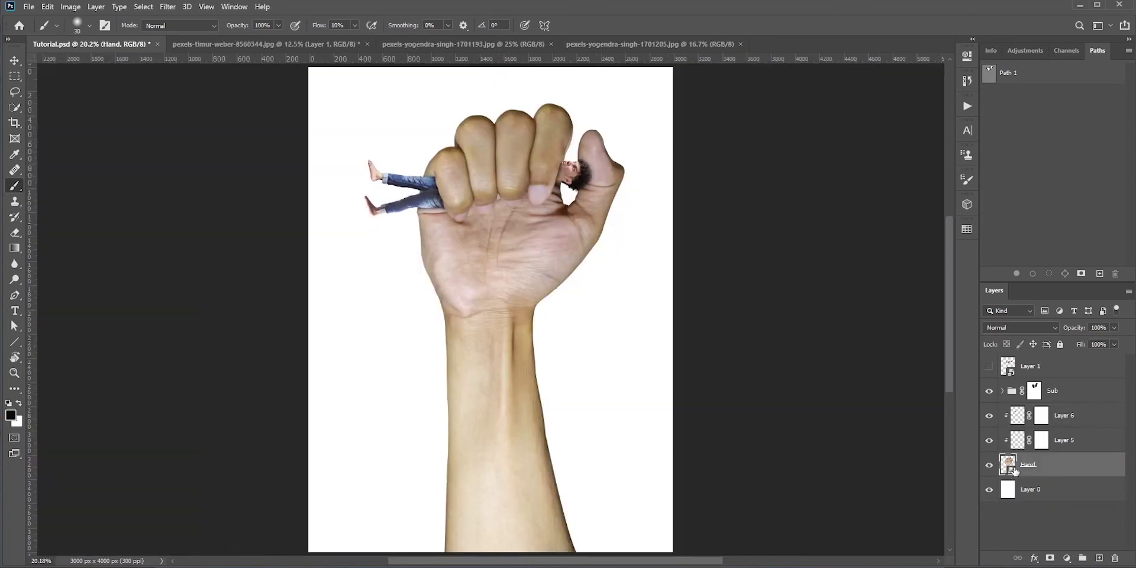
pyautogui.keyDown('ctrl'); pyautogui.click(1098, 559); pyautogui.keyUp('ctrl')
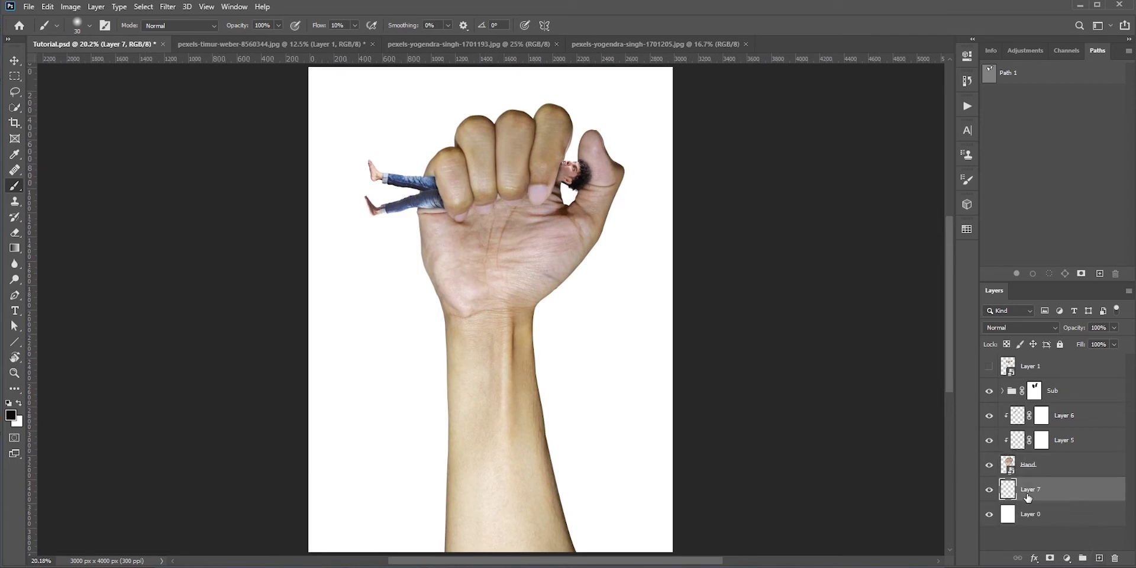
pyautogui.keyDown('ctrl'); pyautogui.click(1009, 467); pyautogui.keyUp('ctrl')
pyautogui.hotkey('alt', 'BackSpace')
pyautogui.hotkey('ctrl', 'd')
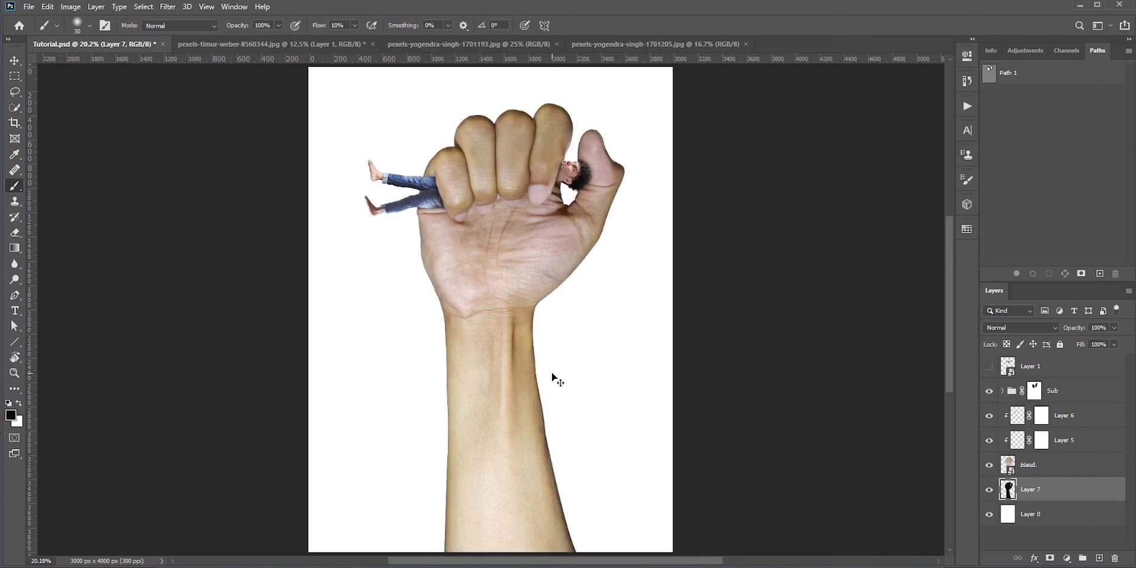
# - Free Transform the black hand silhouette, moving it about 337 px left and 258 px down behind the arm
pyautogui.hotkey('ctrl', 't')
pyautogui.moveTo(479, 318); pyautogui.dragTo(436, 348)
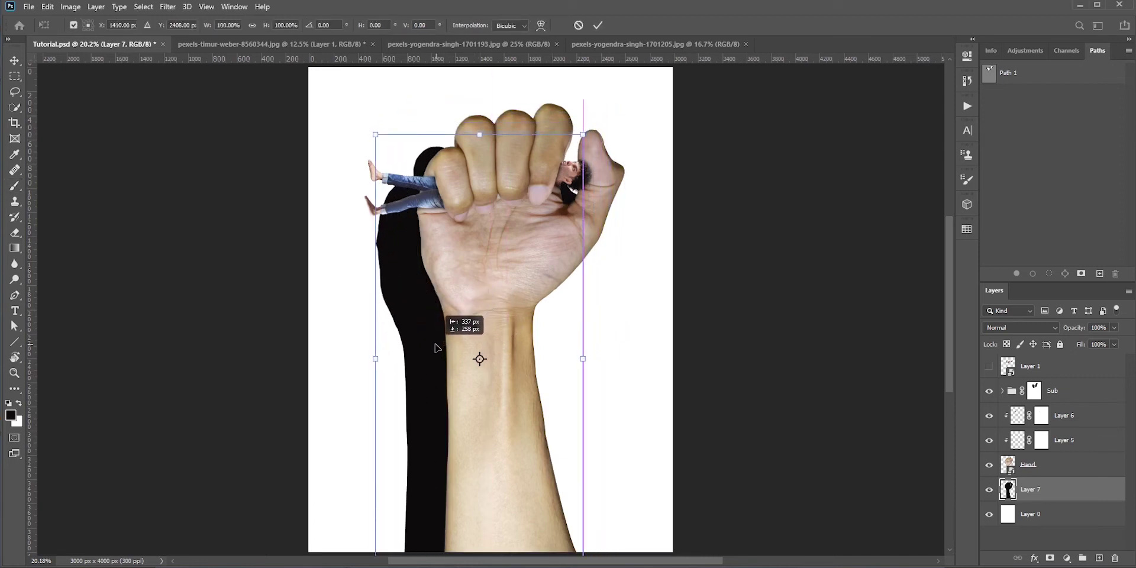
pyautogui.click(598, 25)
pyautogui.press('b')
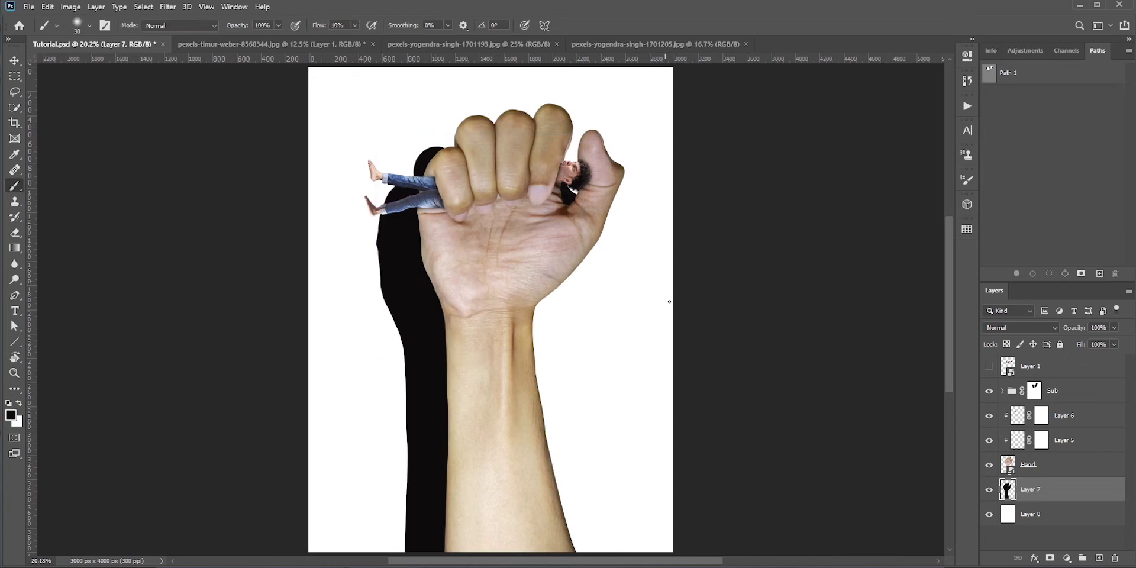
# - Apply a Gaussian Blur with a 44.3-pixel radius to the silhouette and lower its layer opacity to a faint grey shadow
pyautogui.click(169, 8)
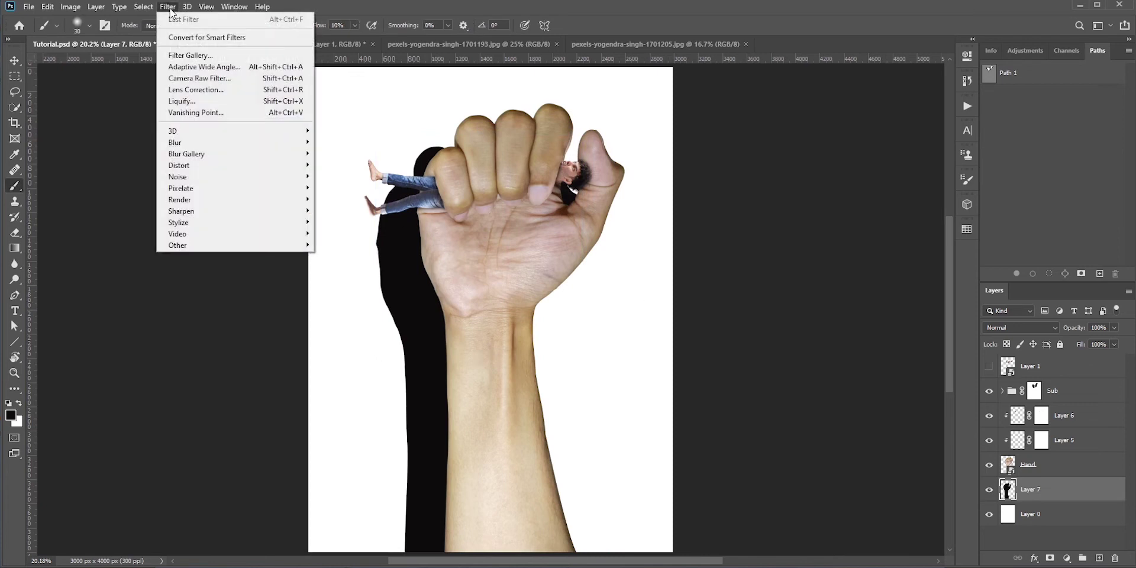
pyautogui.moveTo(177, 142)
pyautogui.click(349, 190)
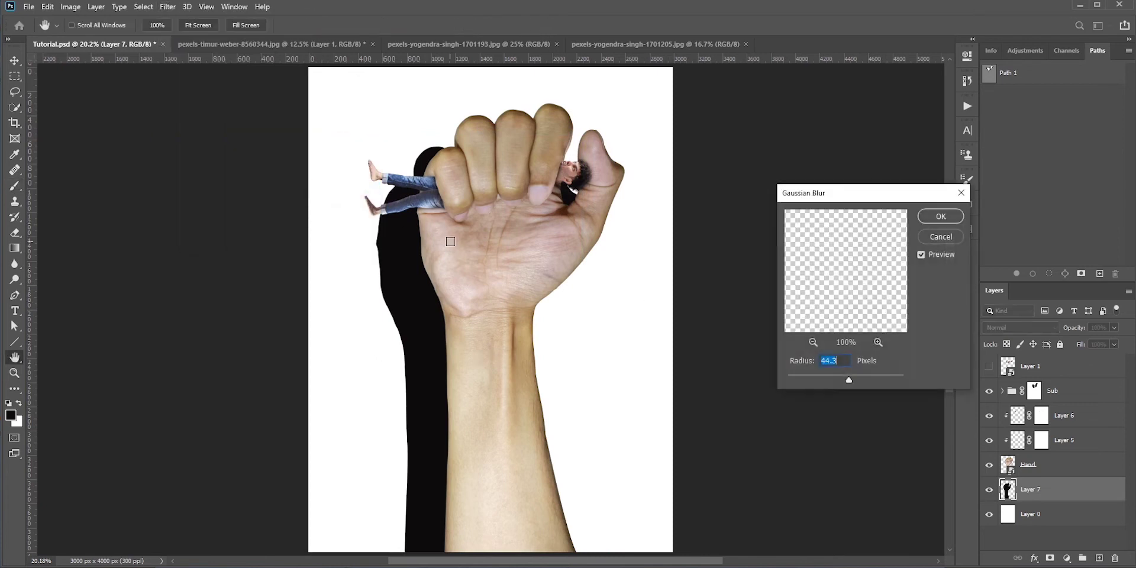
pyautogui.click(947, 216)
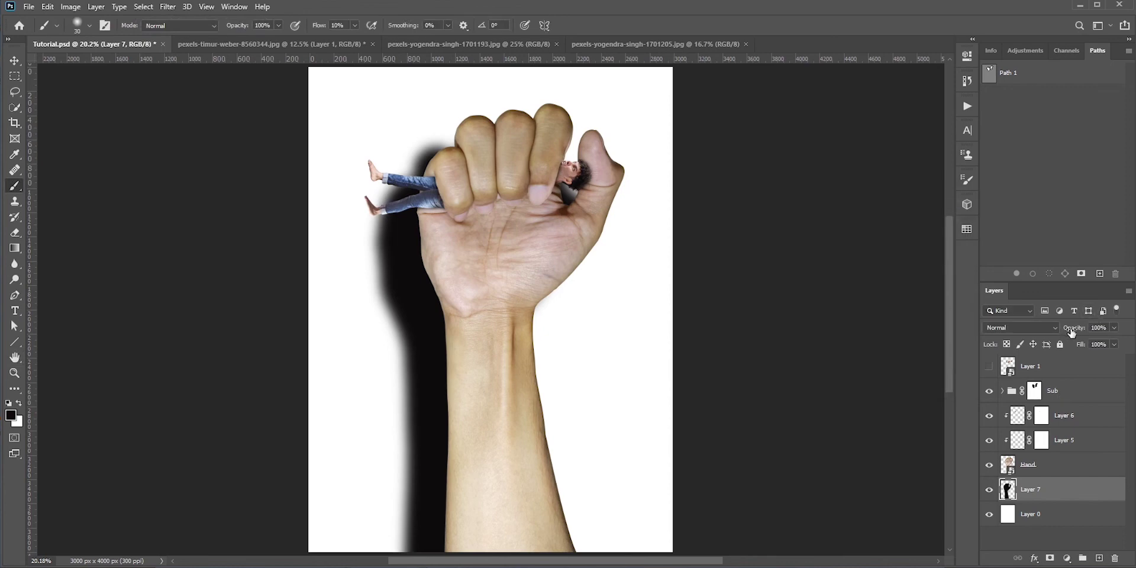
pyautogui.moveTo(1072, 333); pyautogui.dragTo(927, 334)
# - Add a Solid Color fill layer directly above the white background layer, using light grey #dadada
pyautogui.click(1044, 524)
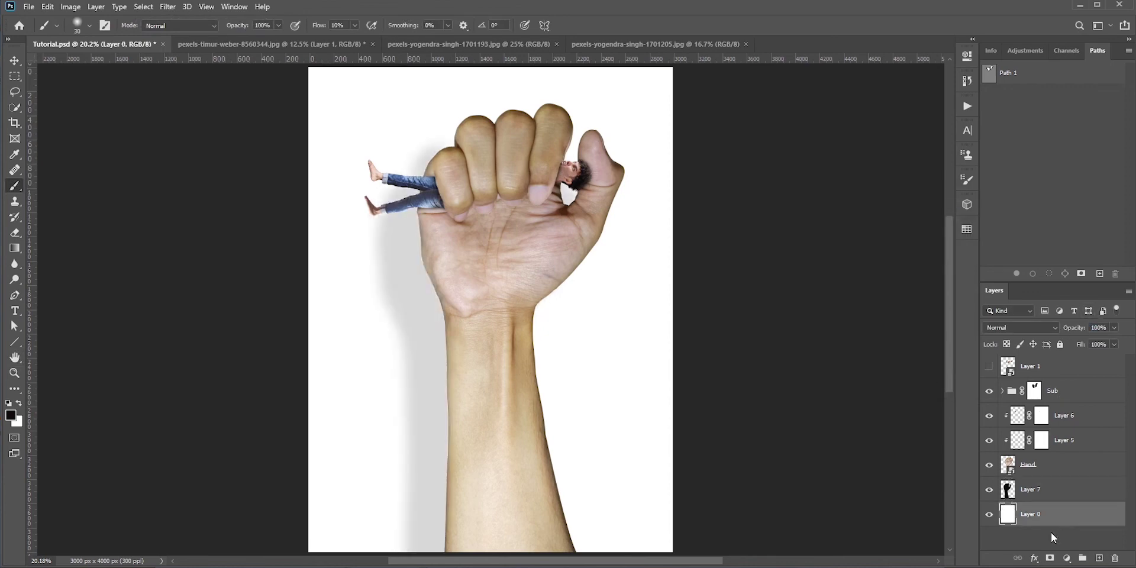
pyautogui.click(1067, 557)
pyautogui.click(1053, 355)
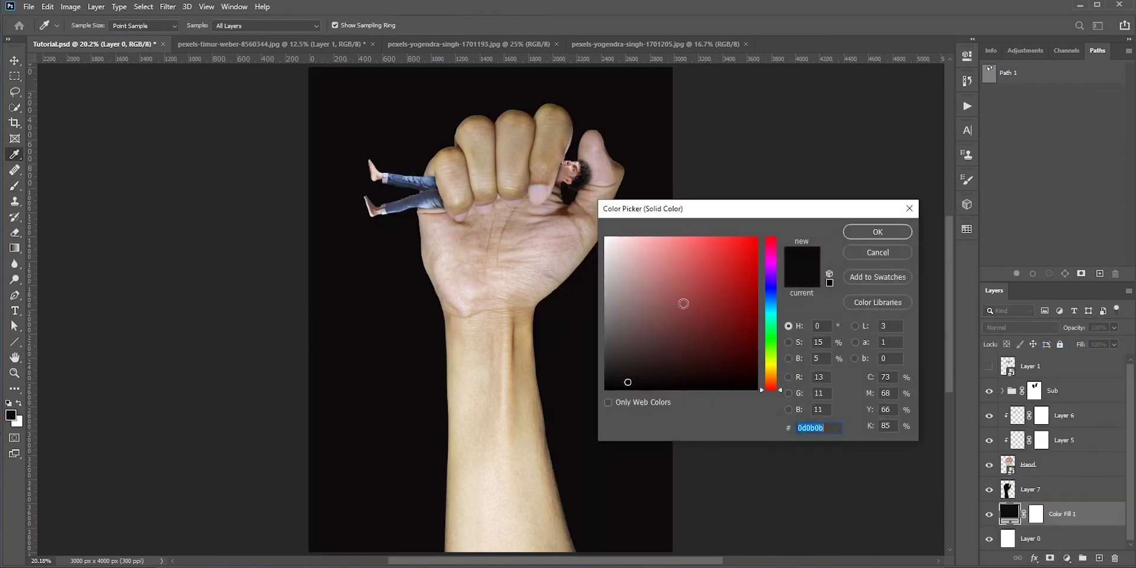
pyautogui.moveTo(634, 274); pyautogui.dragTo(589, 261)
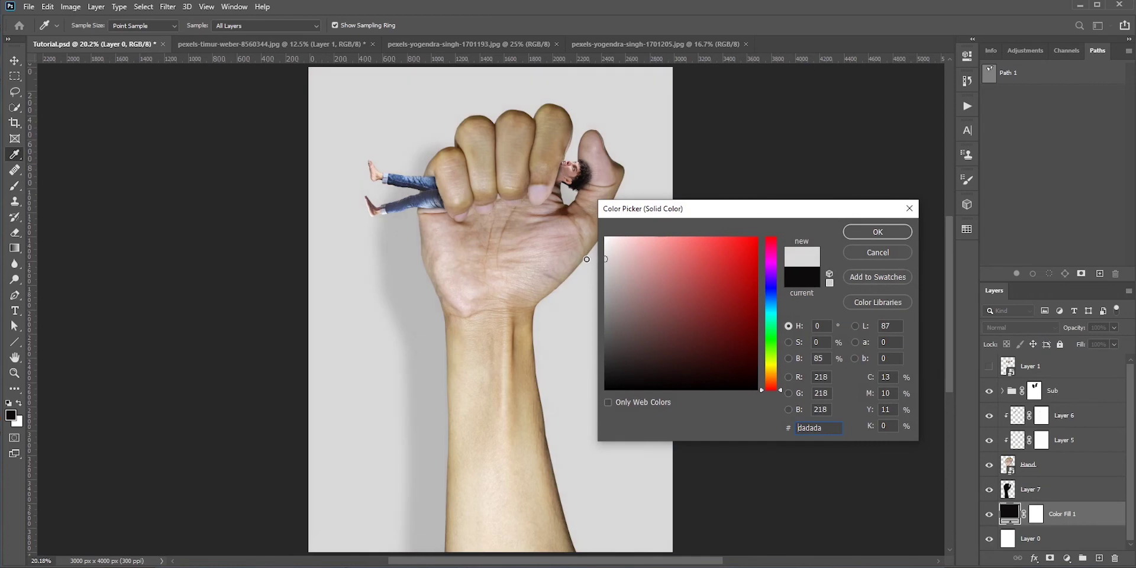
pyautogui.click(877, 231)
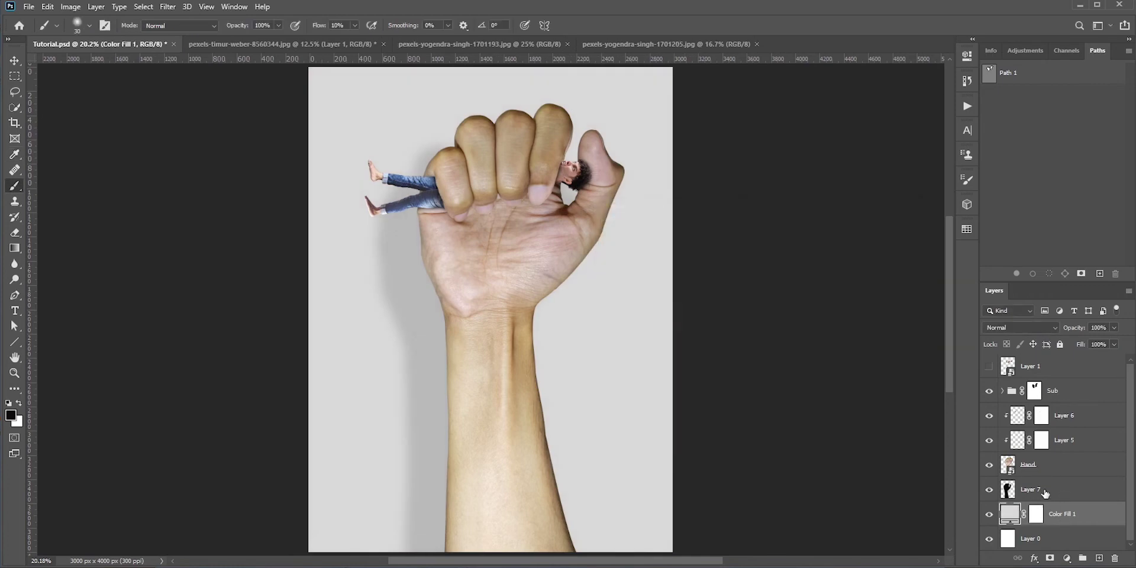
# - Add a second Solid Color fill layer in dark grey above the light grey fill
pyautogui.click(1067, 559)
pyautogui.click(1046, 347)
pyautogui.moveTo(634, 312); pyautogui.dragTo(598, 325)
pyautogui.click(877, 231)
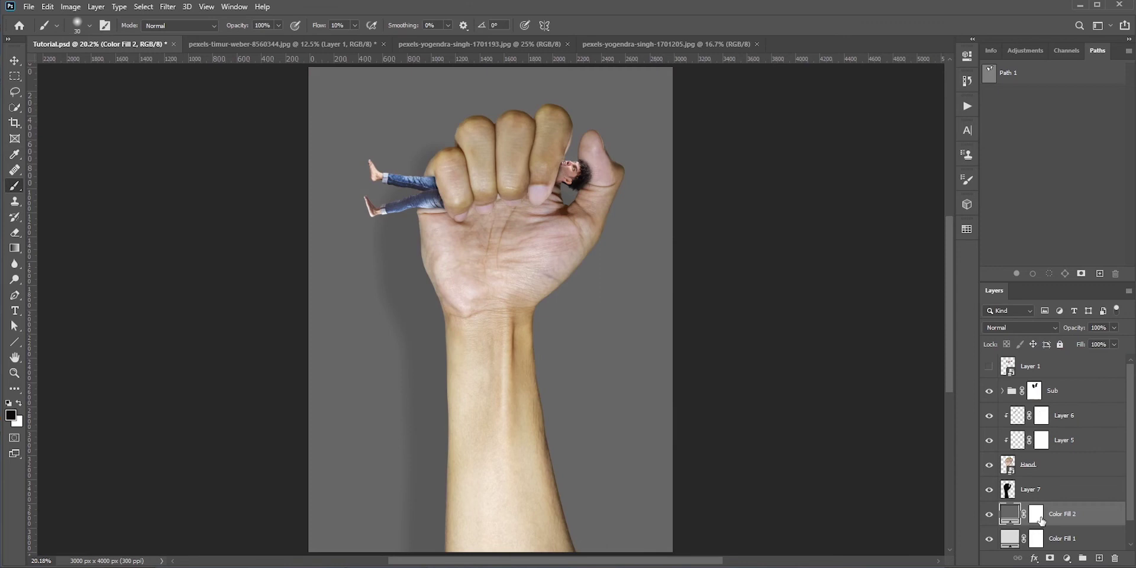
# - Invert the dark grey fill's mask and paint white with a very large soft brush to darken the background's lower corners
pyautogui.click(1039, 518)
pyautogui.hotkey('ctrl', 'i')
pyautogui.moveTo(462, 378); pyautogui.dragTo(525, 390)
pyautogui.scroll(-3, 497, 338)
pyautogui.press('x')
pyautogui.moveTo(611, 455); pyautogui.dragTo(604, 497)
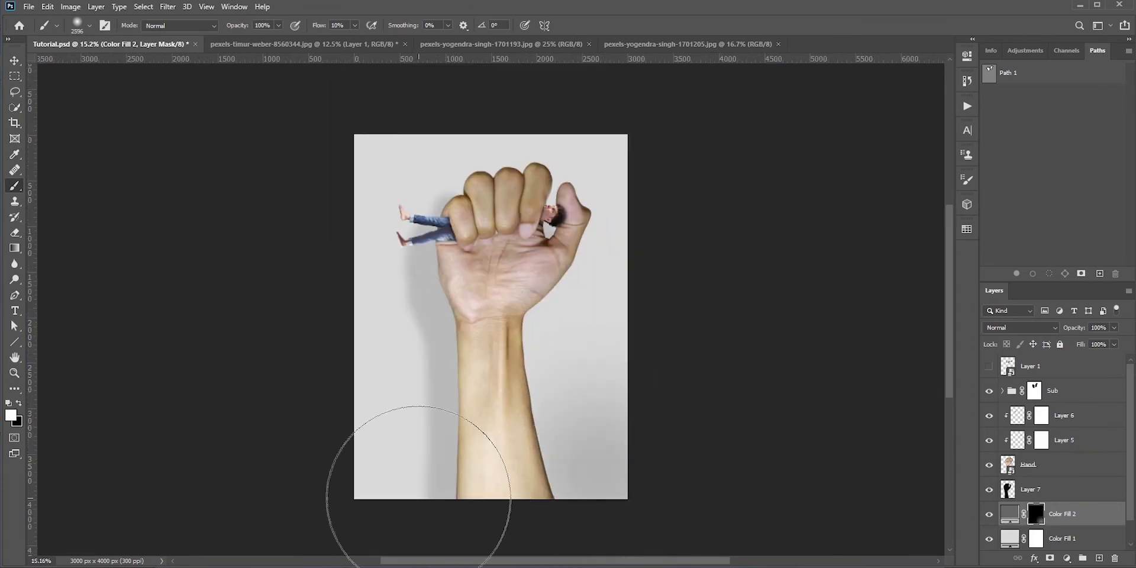
pyautogui.moveTo(418, 499); pyautogui.dragTo(366, 497)
# - Add a third Solid Color fill layer in white above the dark grey fill
pyautogui.scroll(4, 529, 268)
pyautogui.click(1066, 558)
pyautogui.click(1053, 355)
pyautogui.click(878, 231)
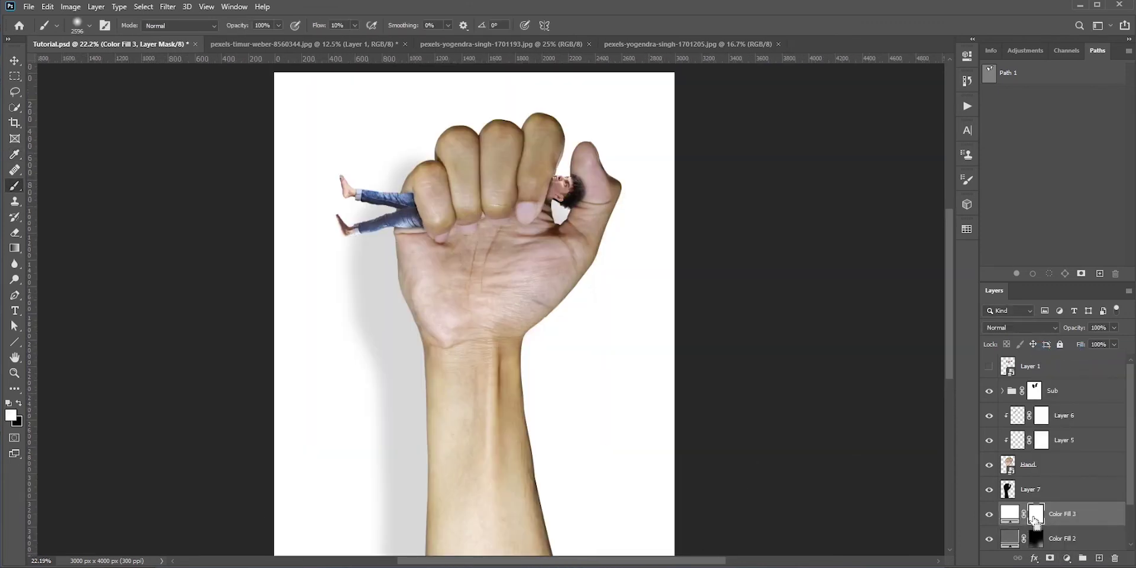